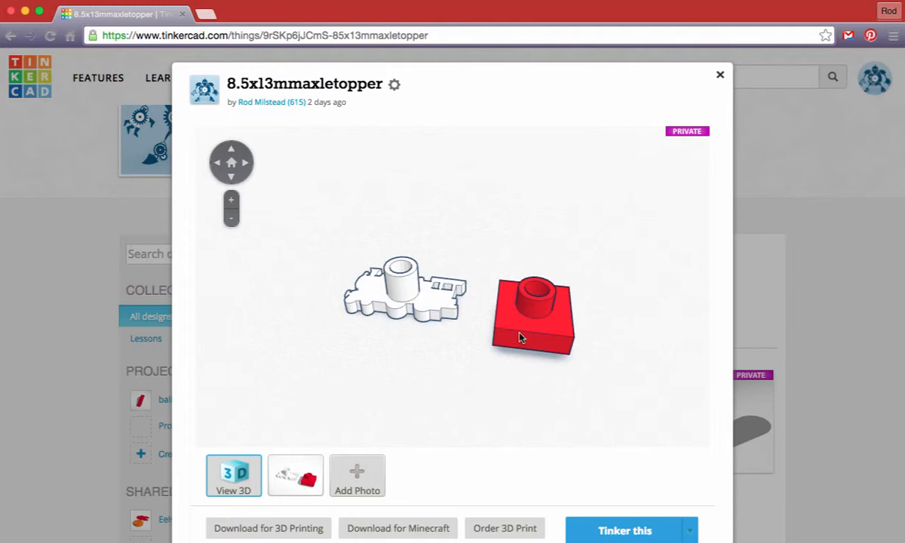
drag(451, 343, 412, 296)
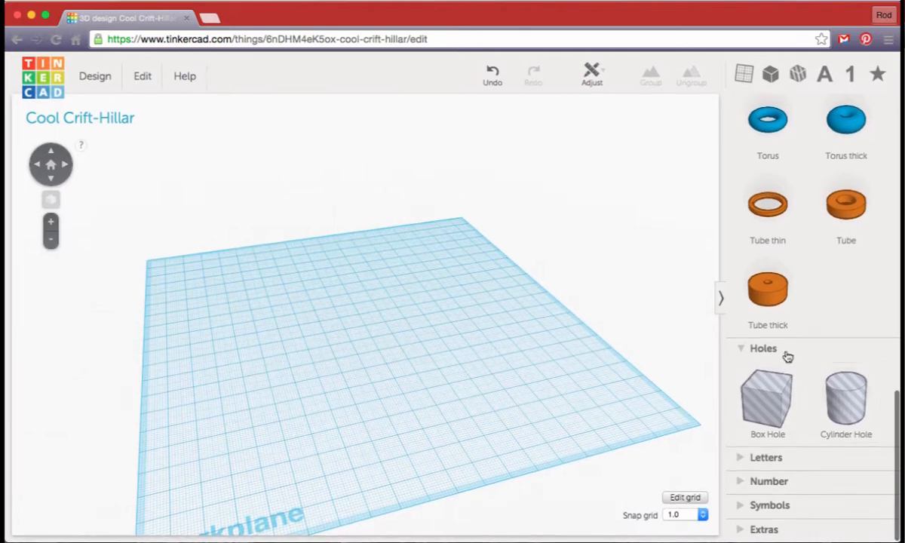
click(745, 353)
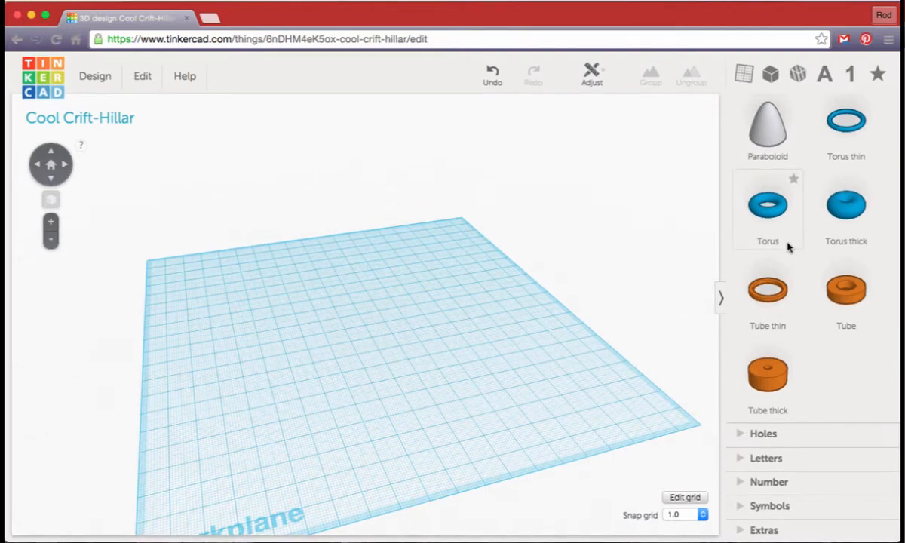
scroll(810, 366, up, 8)
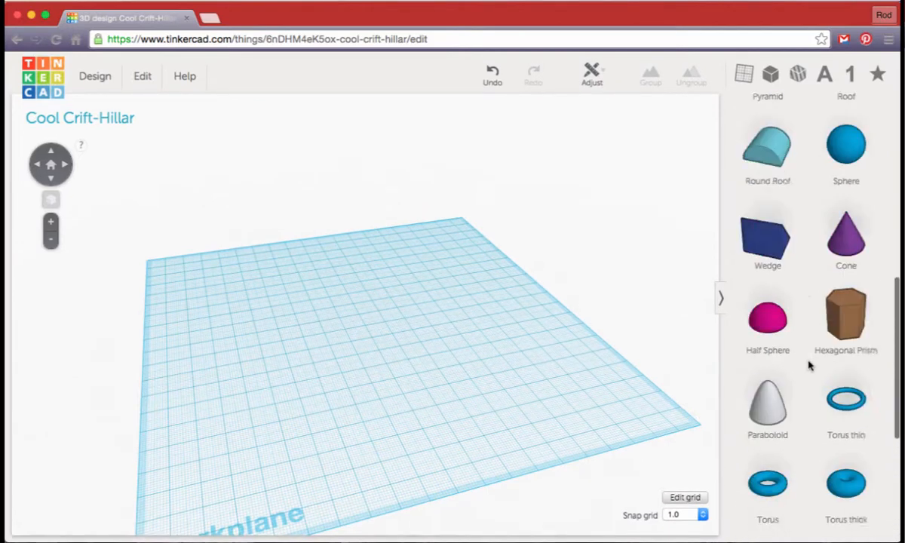
scroll(810, 366, down, 2)
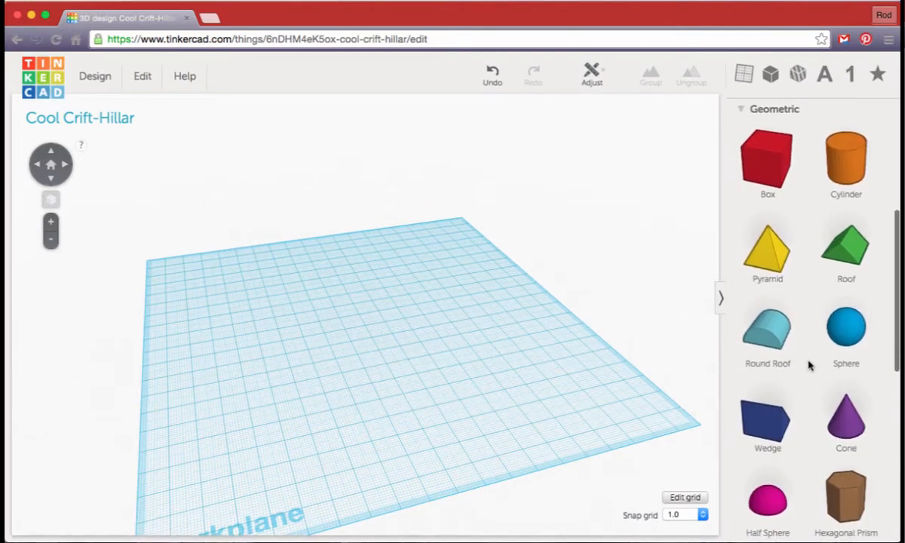
scroll(809, 366, up, 1)
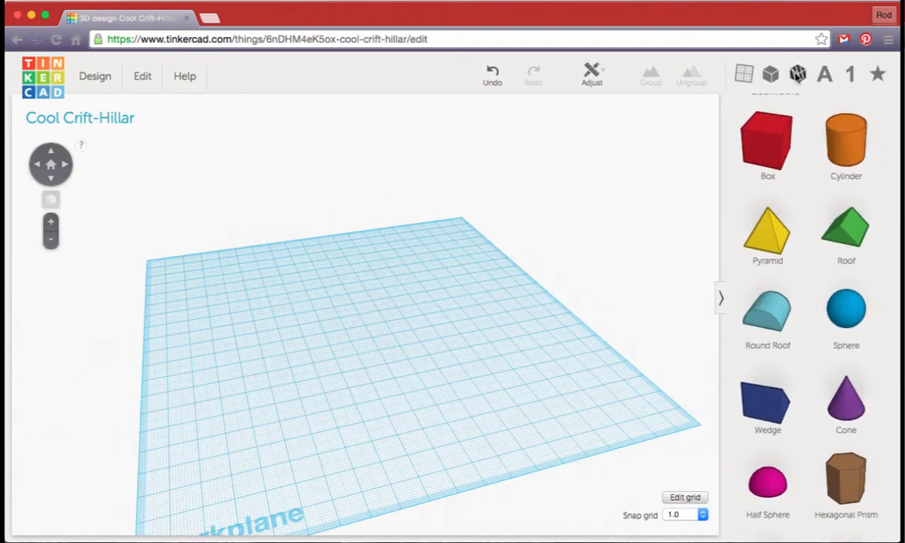
click(799, 75)
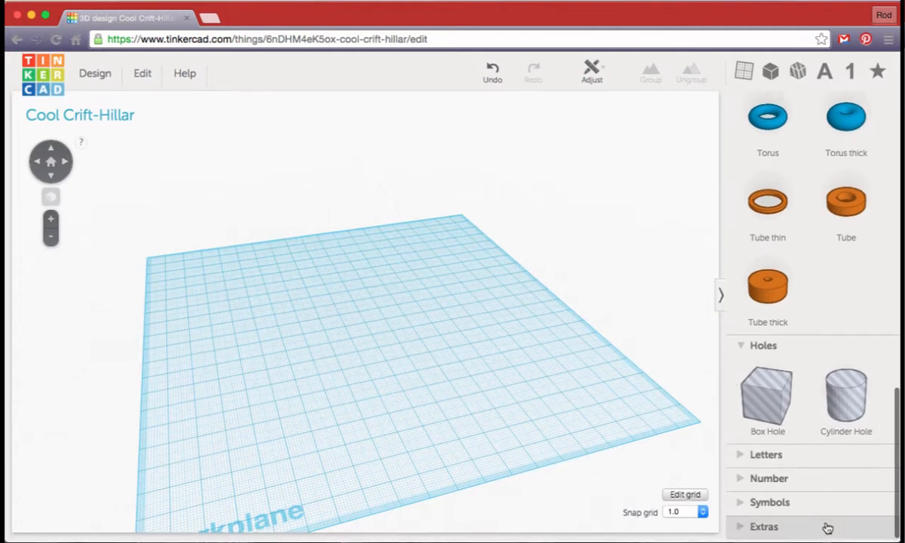
Step: Place a solid cylinder near the middle of the workplane and set a ruler beside it
scroll(828, 529, up, 7)
scroll(812, 404, up, 4)
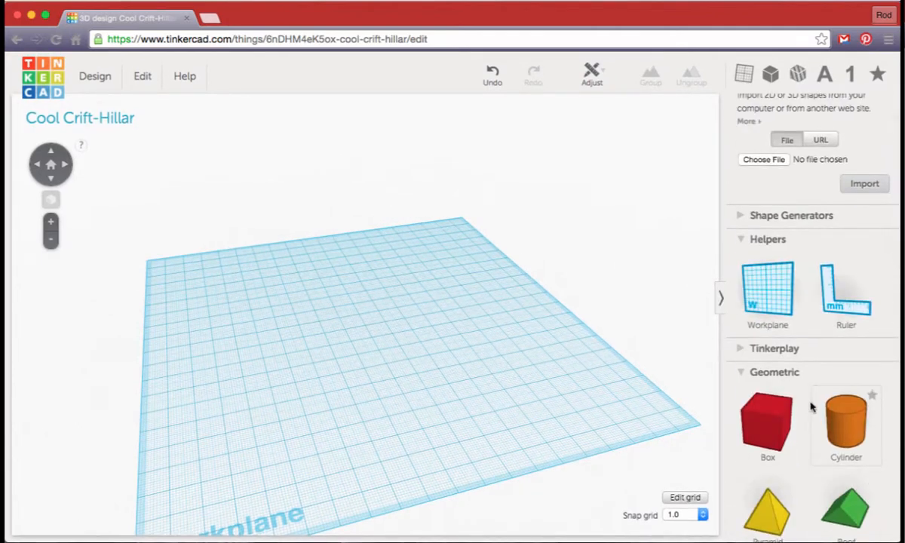
drag(851, 424, 370, 341)
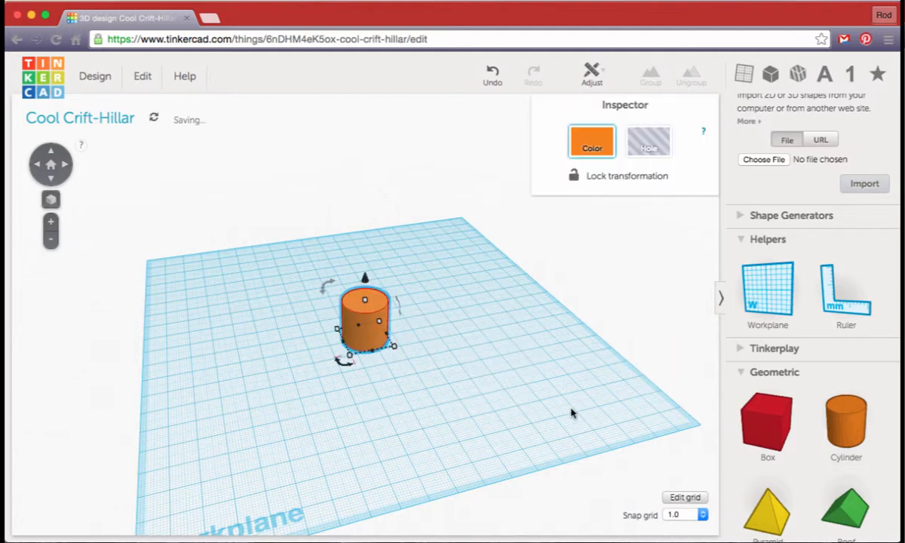
drag(824, 312, 483, 350)
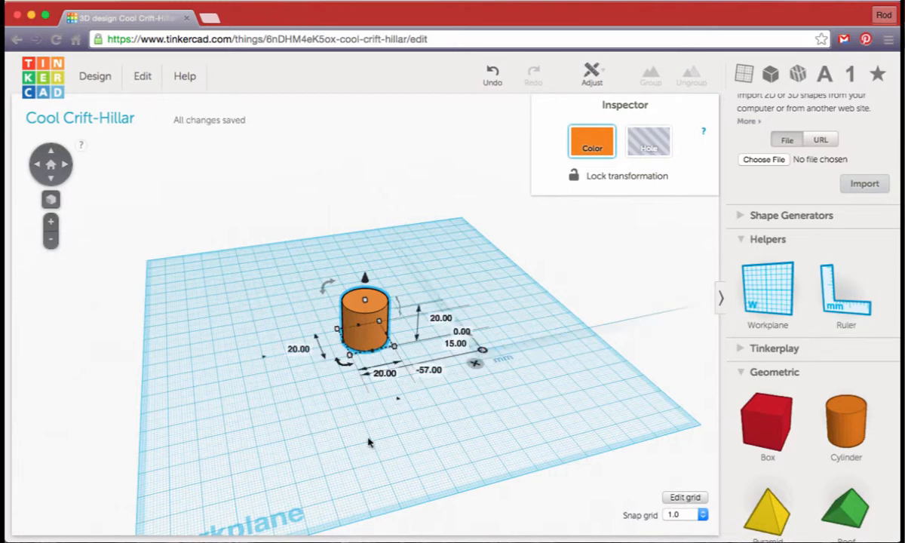
Step: Set both the length and width of the cylinder's base to 8.5 mm
click(296, 352)
text(8.)
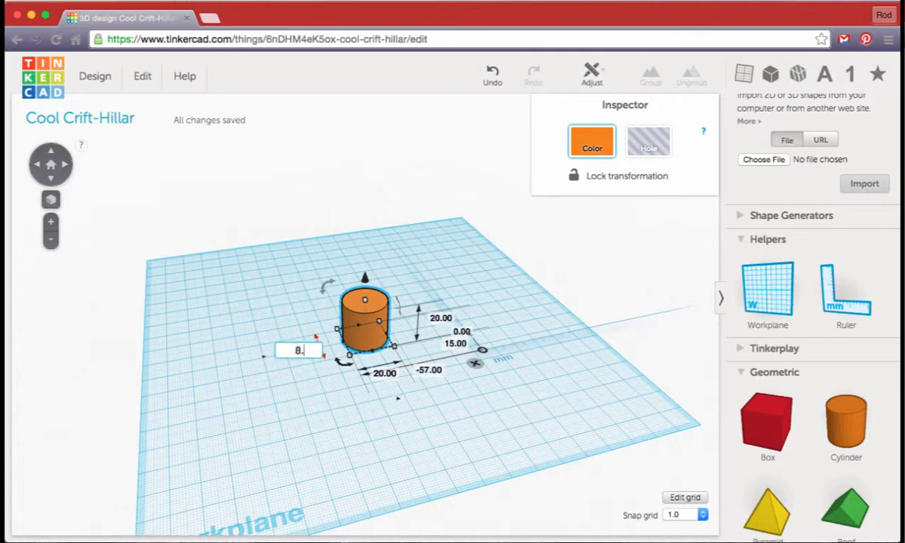
text(5)
click(383, 373)
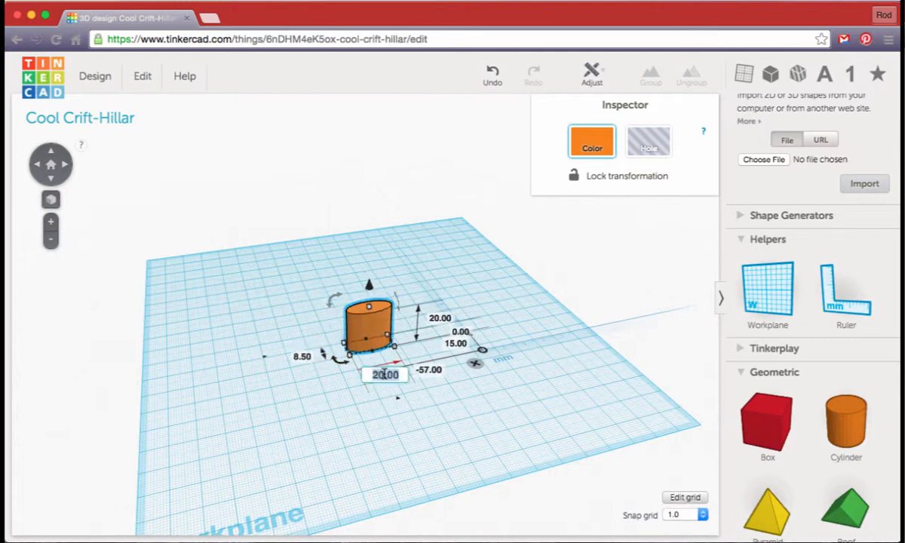
text(8)
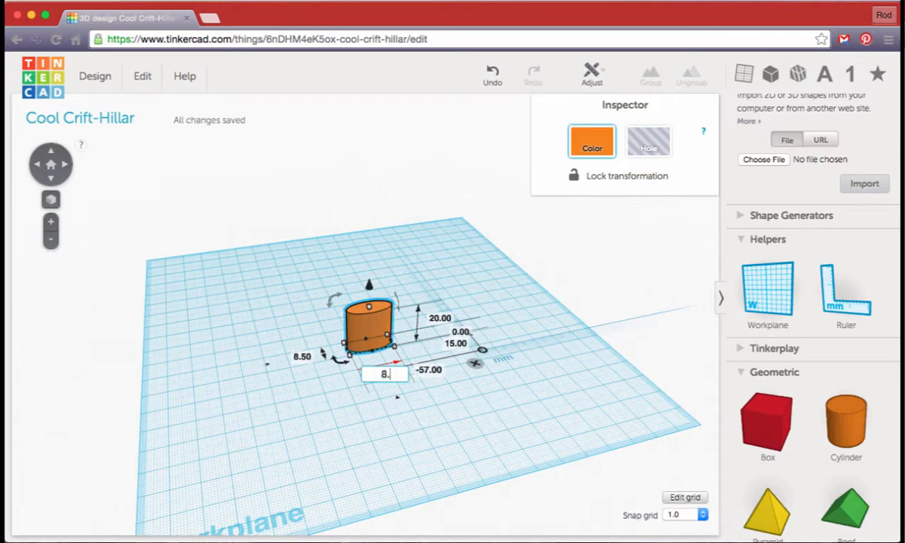
text(.5)
click(366, 412)
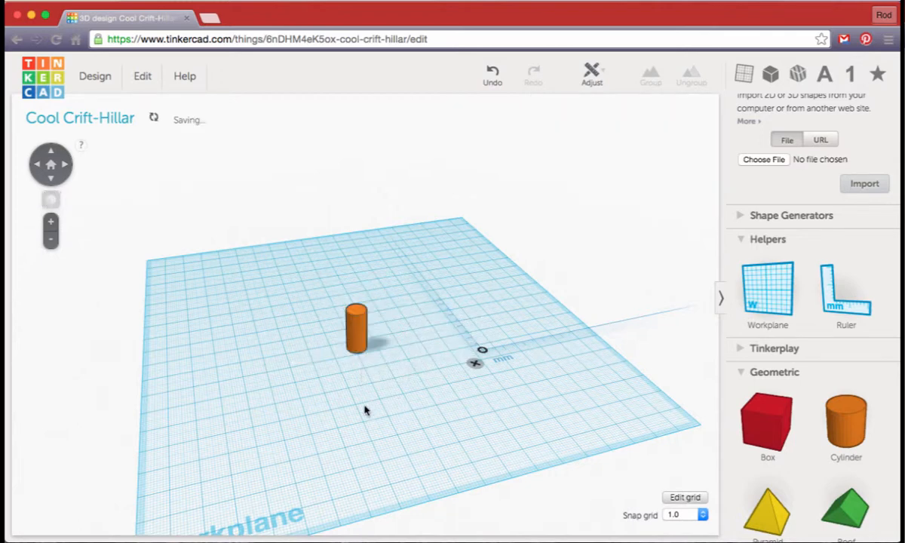
Step: Set the cylinder's height to 13 mm
click(358, 337)
click(417, 323)
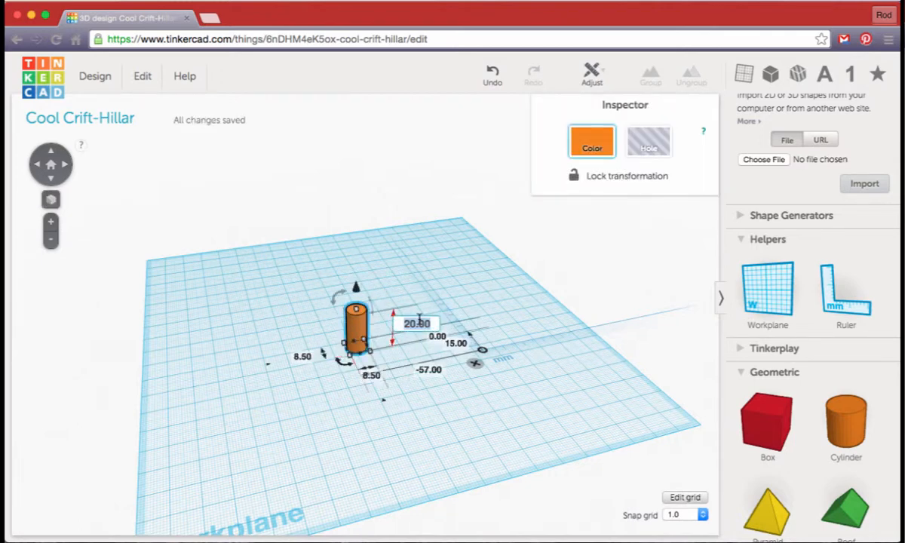
text(13)
key(Return)
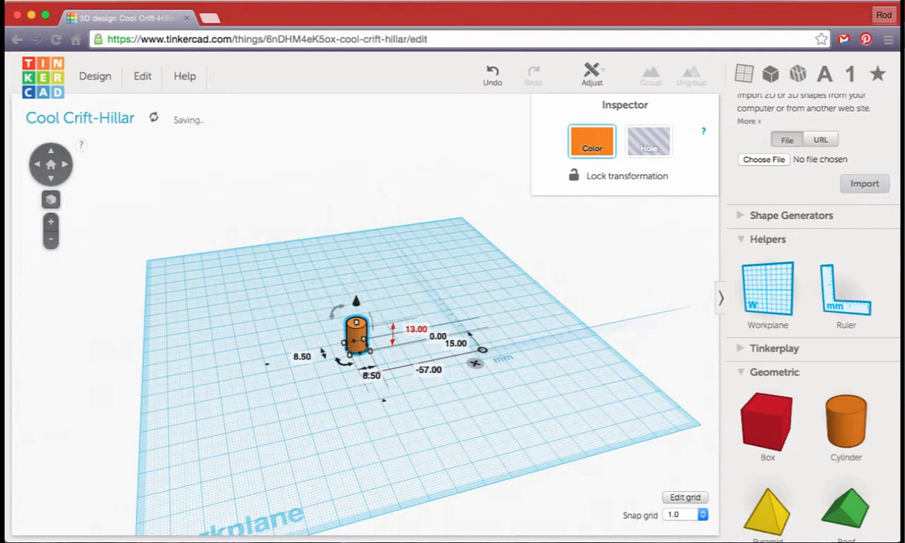
click(400, 426)
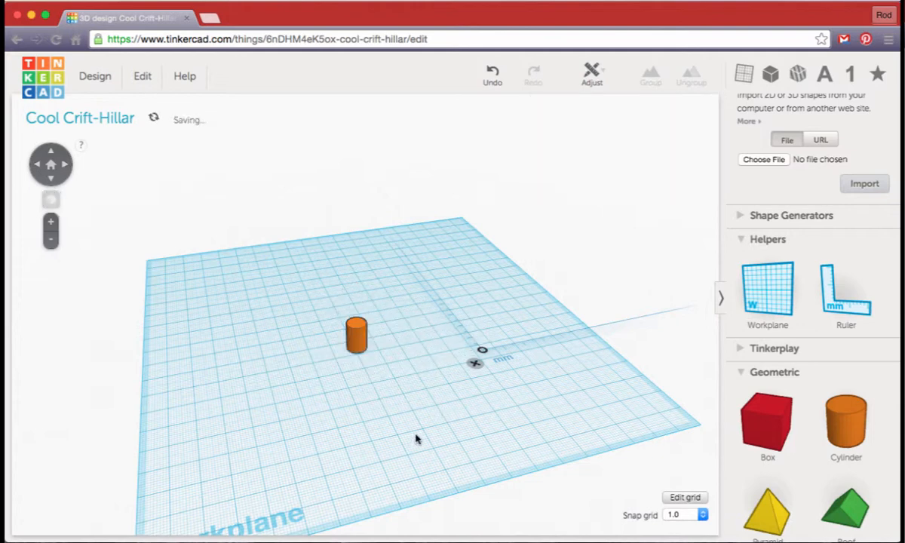
Step: Turn the cylinder into a hole and move it about 40 mm farther from the ruler, toward the workplane's near left area
click(357, 343)
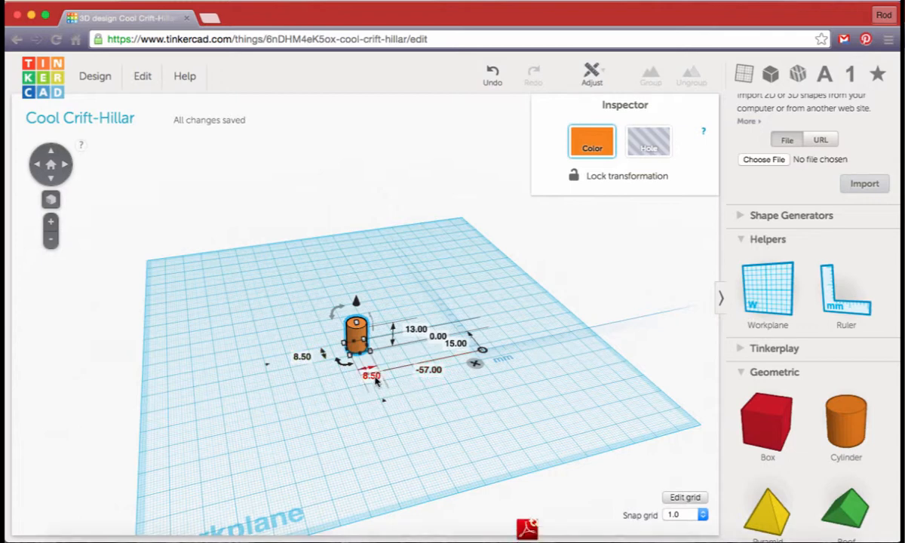
drag(346, 400, 404, 402)
click(359, 344)
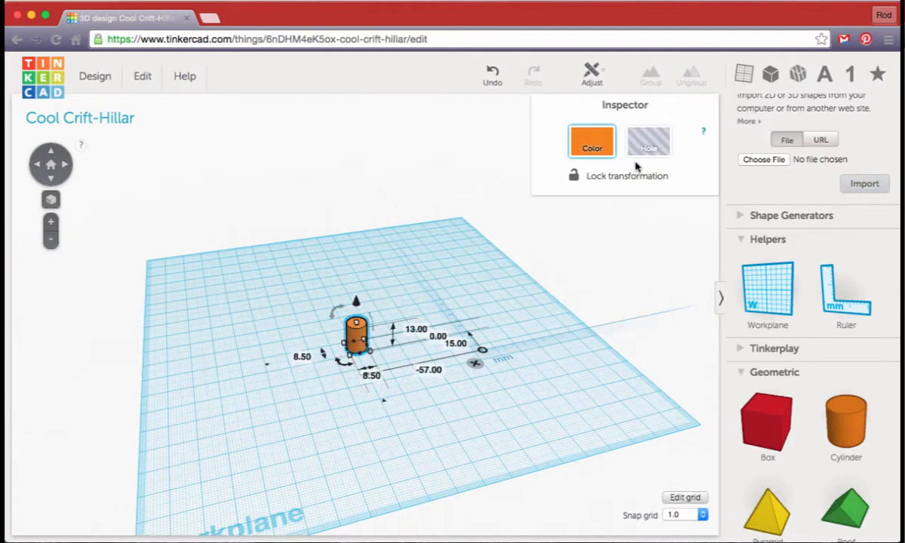
click(650, 144)
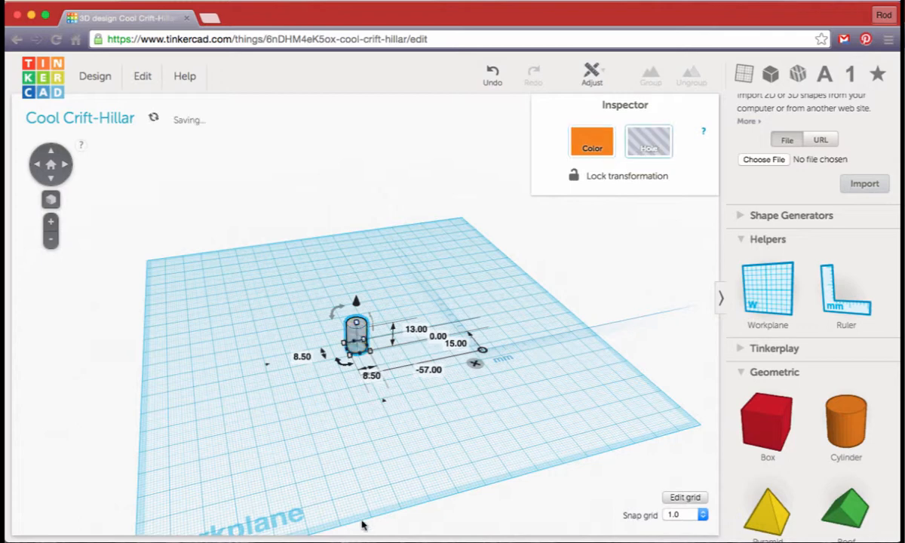
click(342, 463)
click(365, 346)
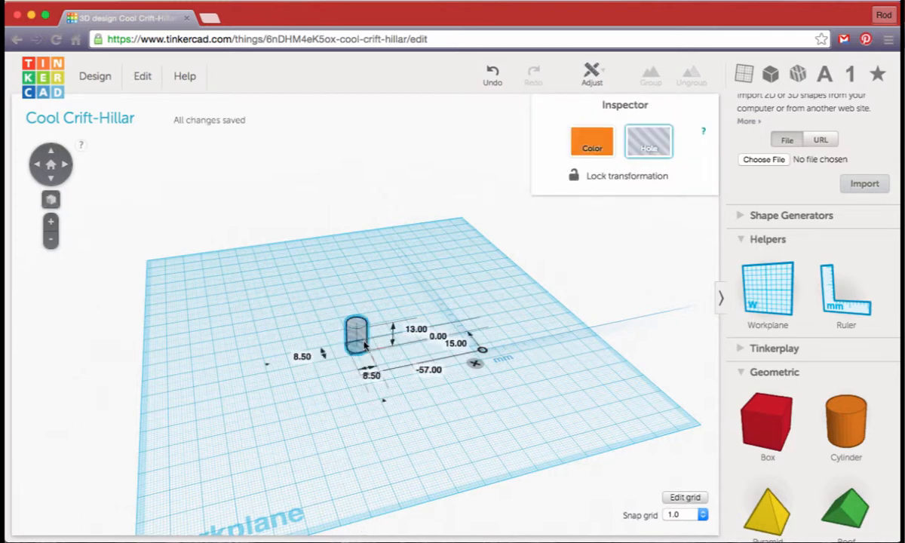
drag(351, 335, 273, 370)
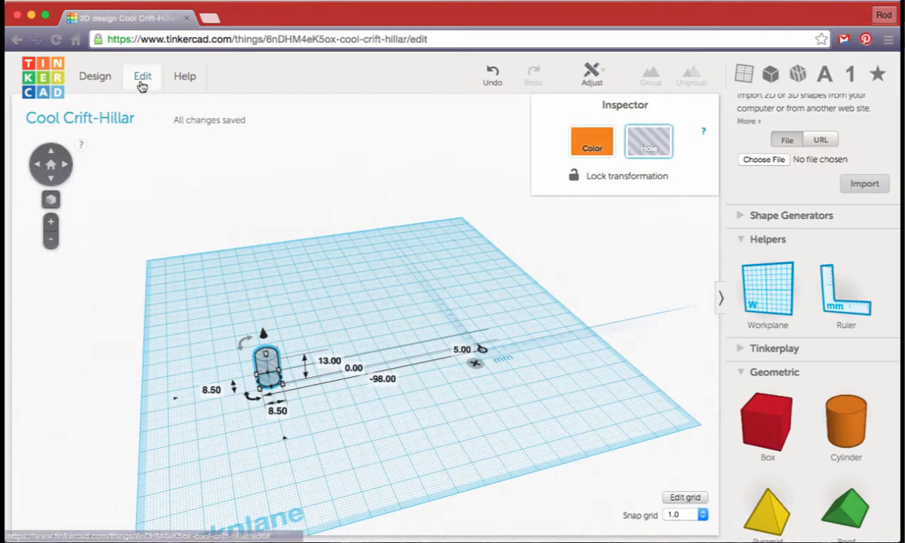
Step: Duplicate the hole cylinder three times, spacing the copies in a row about 60 mm apart
click(143, 76)
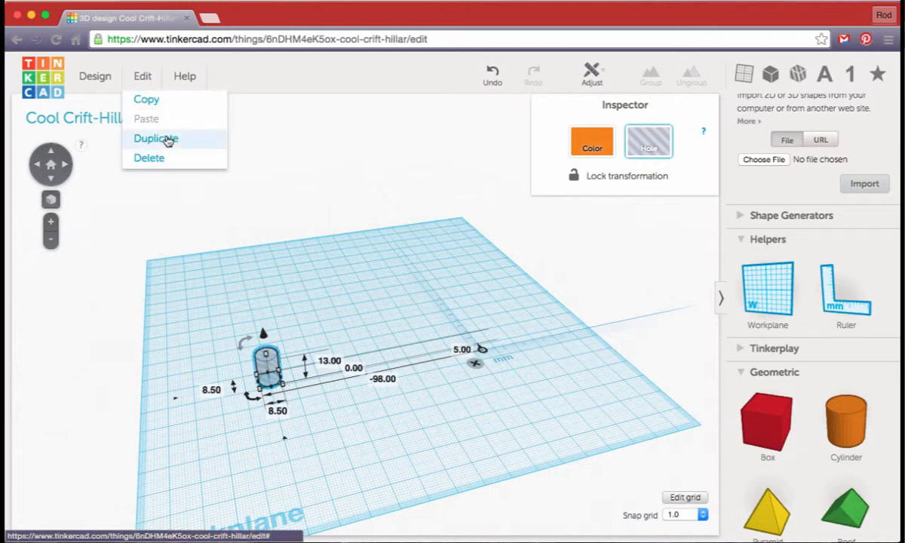
click(168, 139)
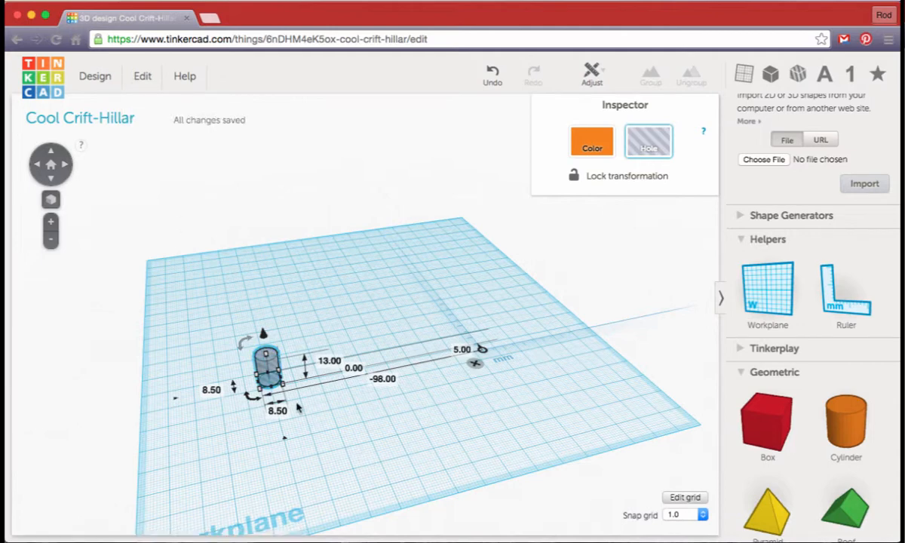
drag(269, 371, 407, 341)
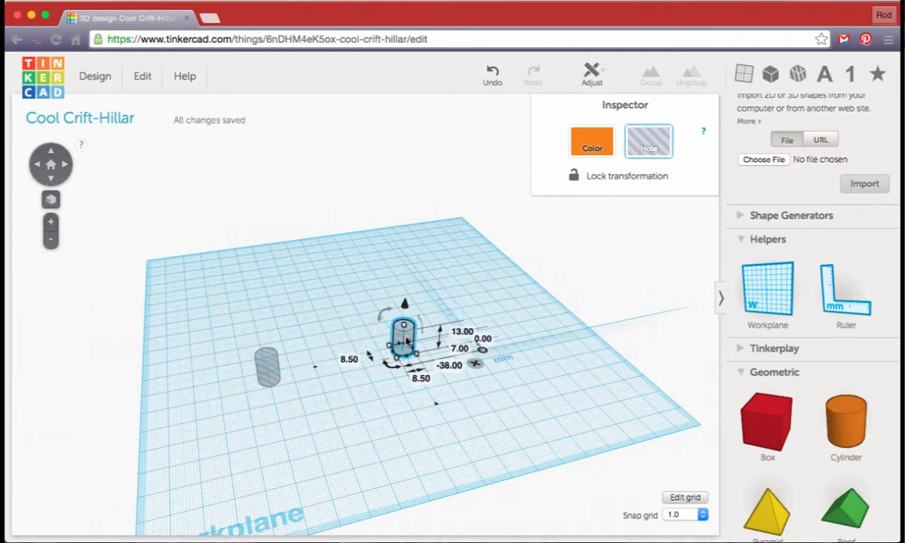
click(142, 77)
click(180, 140)
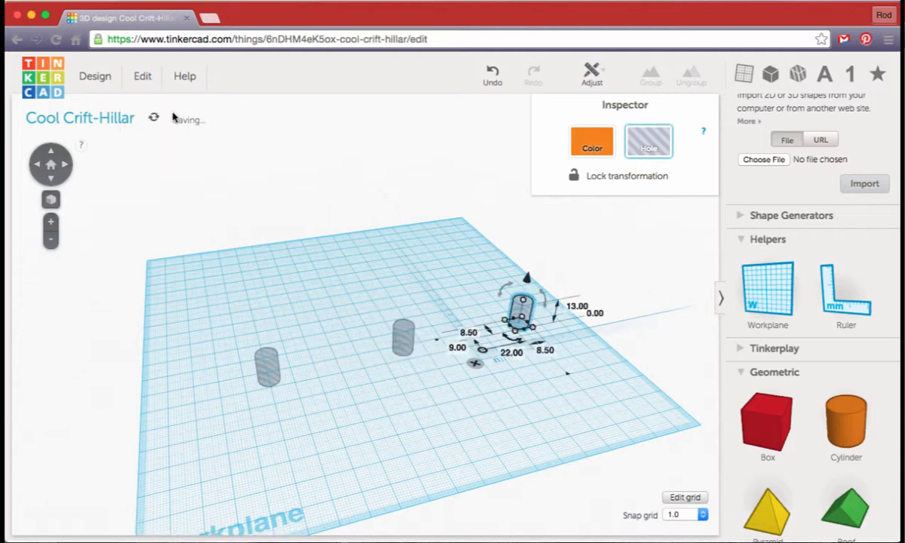
click(145, 77)
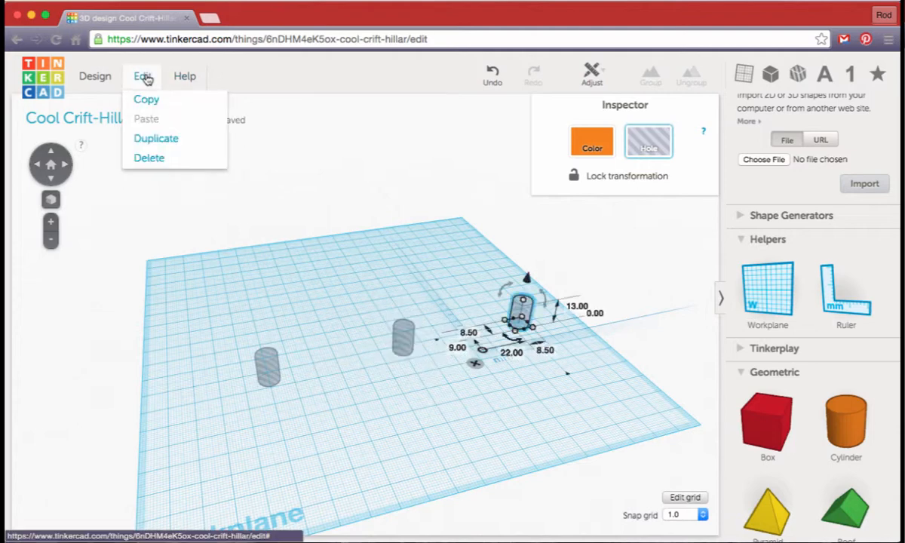
click(163, 138)
Step: Move the three duplicated hole cylinders side by side along the far edge of the workplane
drag(629, 277, 450, 240)
drag(519, 311, 407, 243)
drag(403, 334, 364, 252)
click(378, 376)
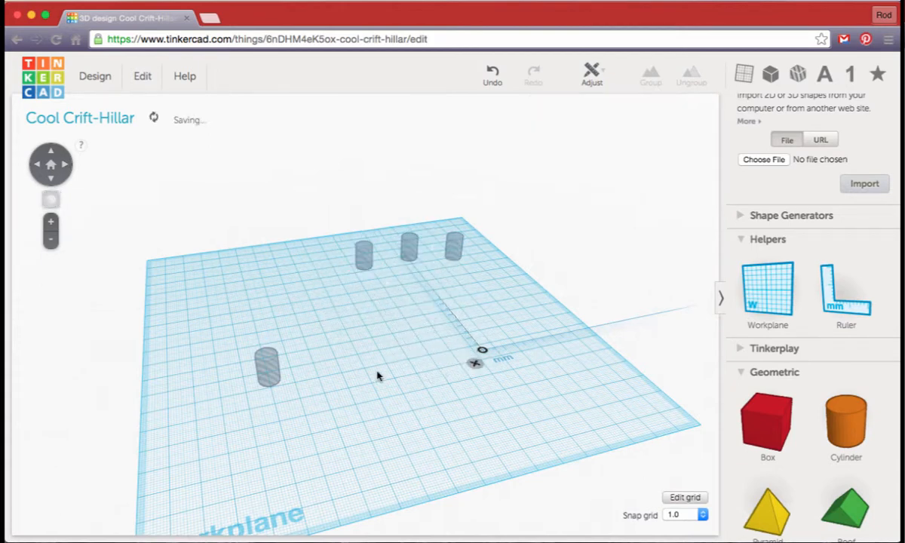
Step: Add a new solid cylinder next to the hole cylinder remaining in the near left area of the workplane
click(271, 380)
click(340, 430)
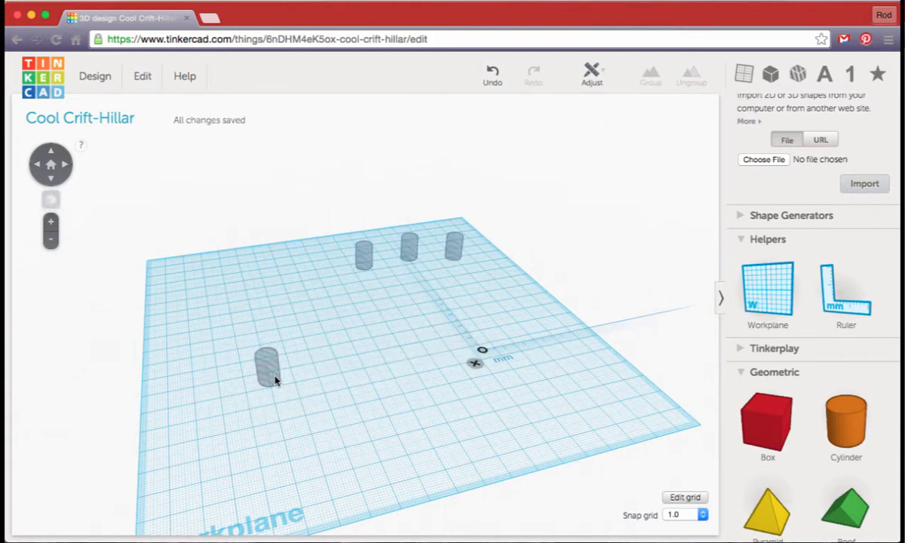
click(275, 381)
click(338, 410)
drag(862, 438, 336, 374)
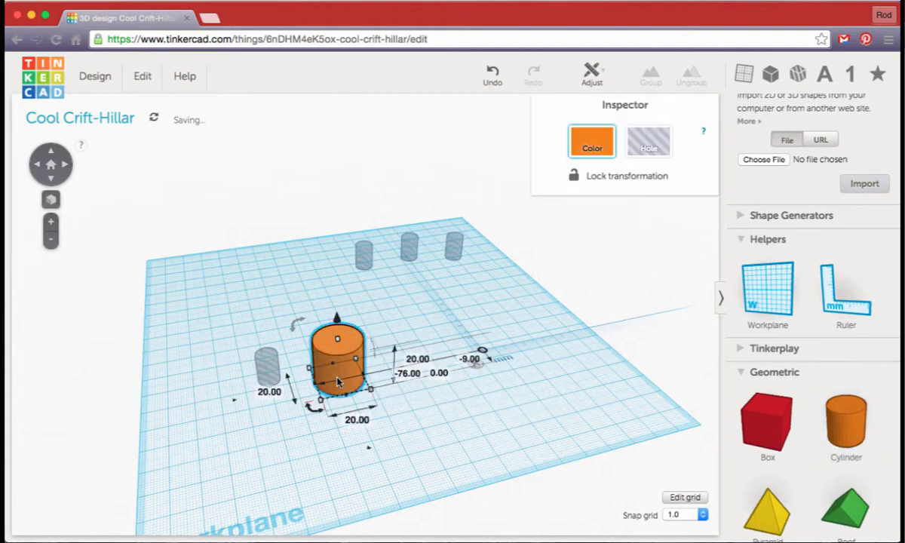
click(266, 370)
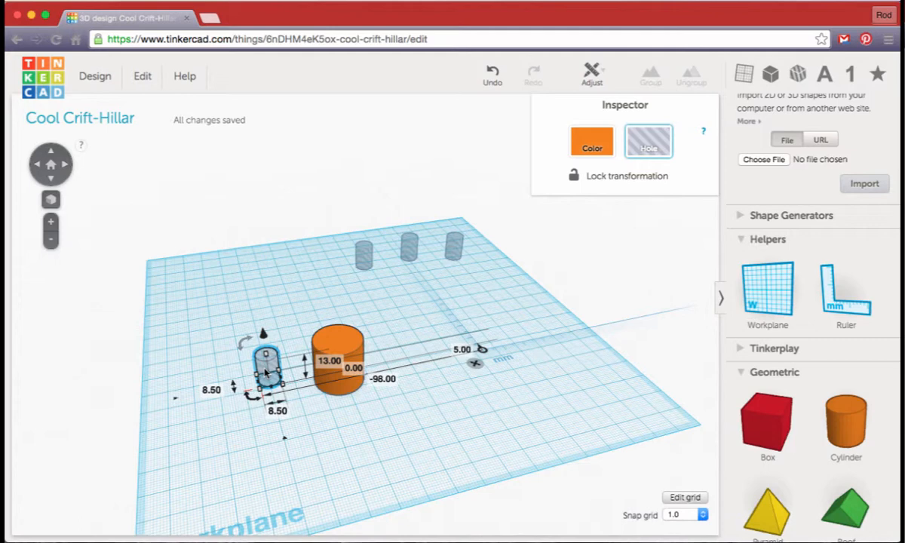
Step: Set both the length and width of the new solid cylinder's base to 13 mm
click(345, 395)
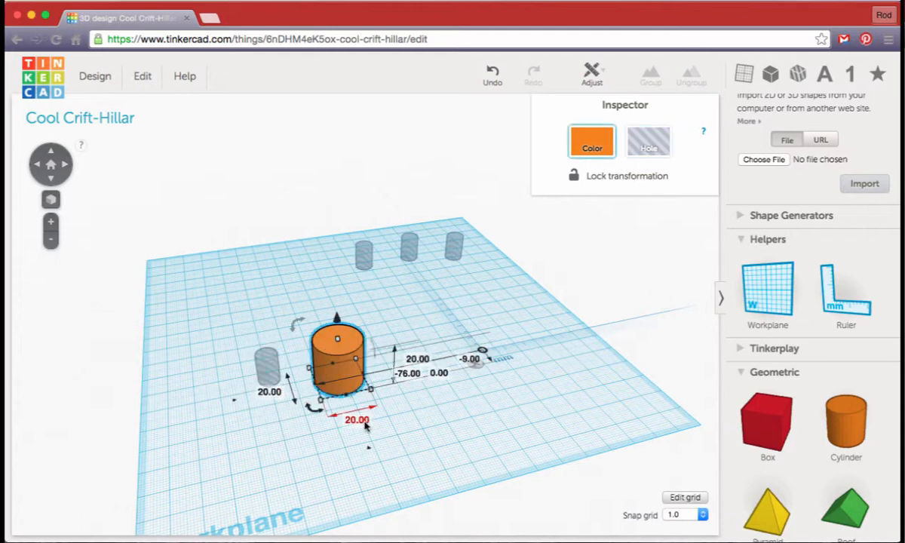
click(365, 421)
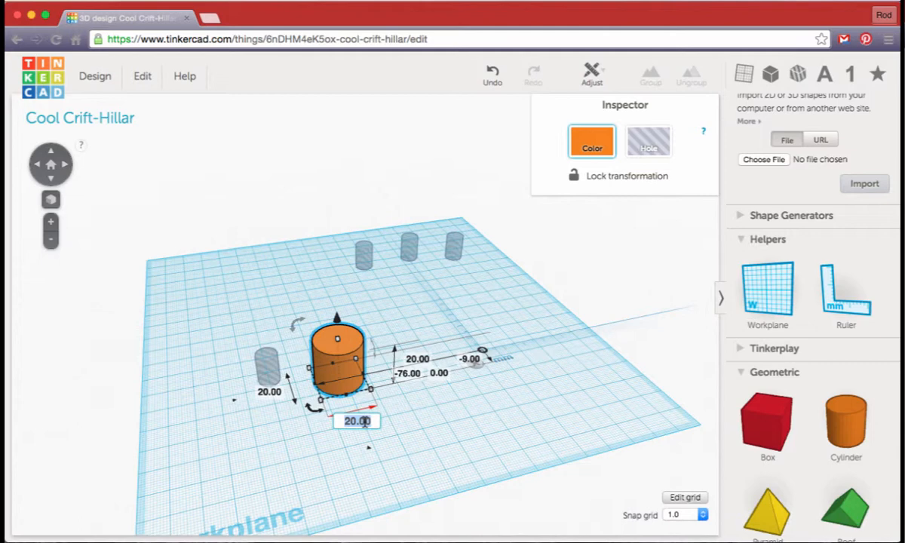
text(13)
key(Return)
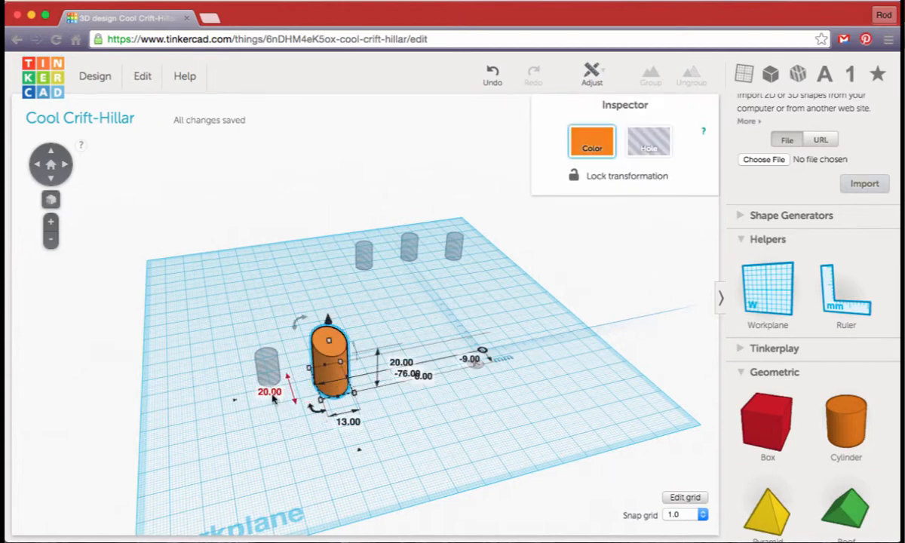
click(270, 393)
text(13)
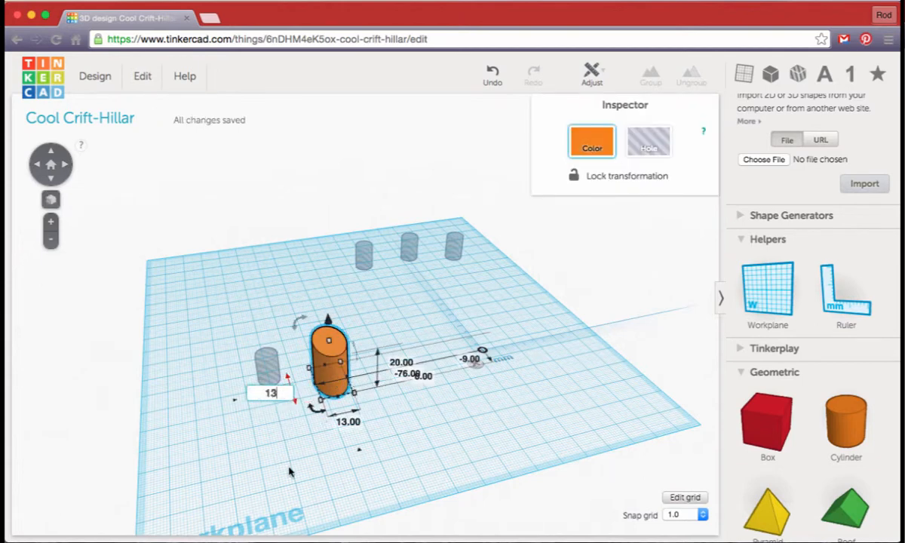
click(272, 442)
click(330, 376)
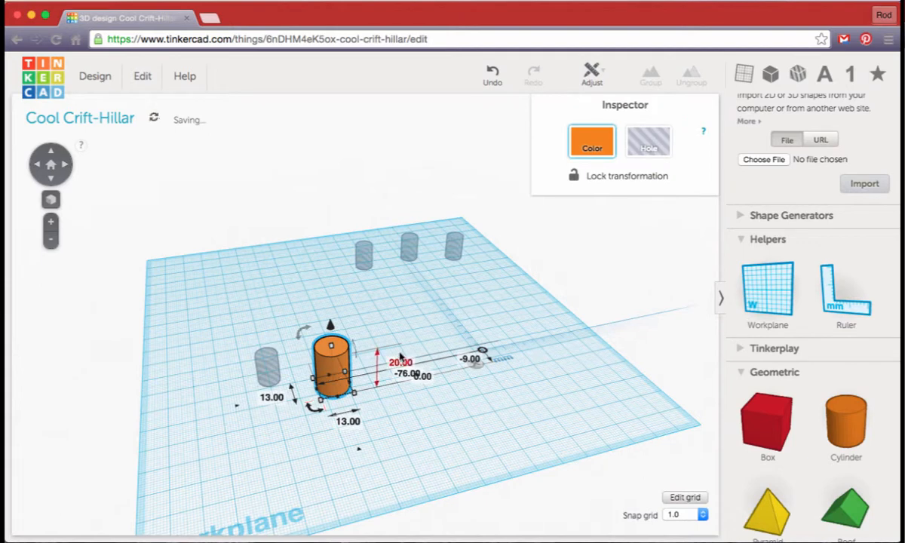
Step: Set the height of the new solid cylinder to 12 mm
click(399, 364)
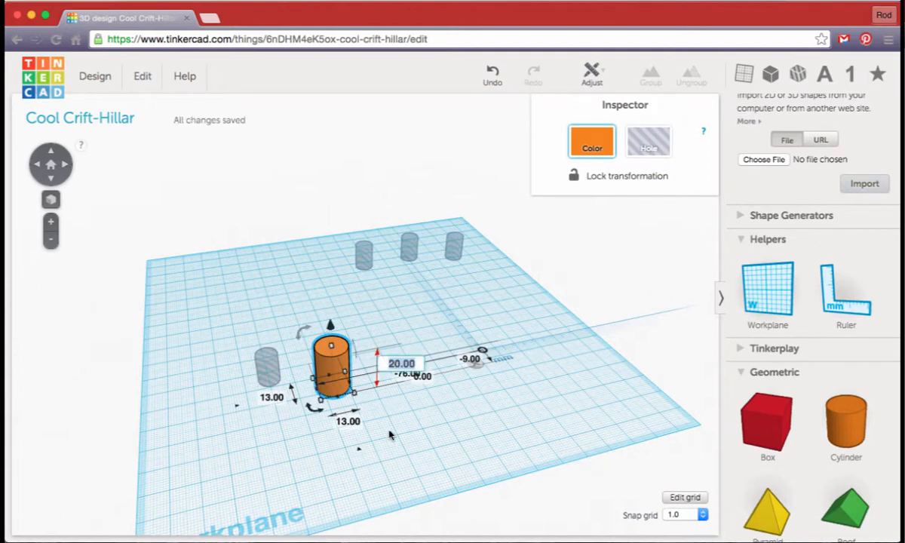
text(12)
key(Return)
click(366, 462)
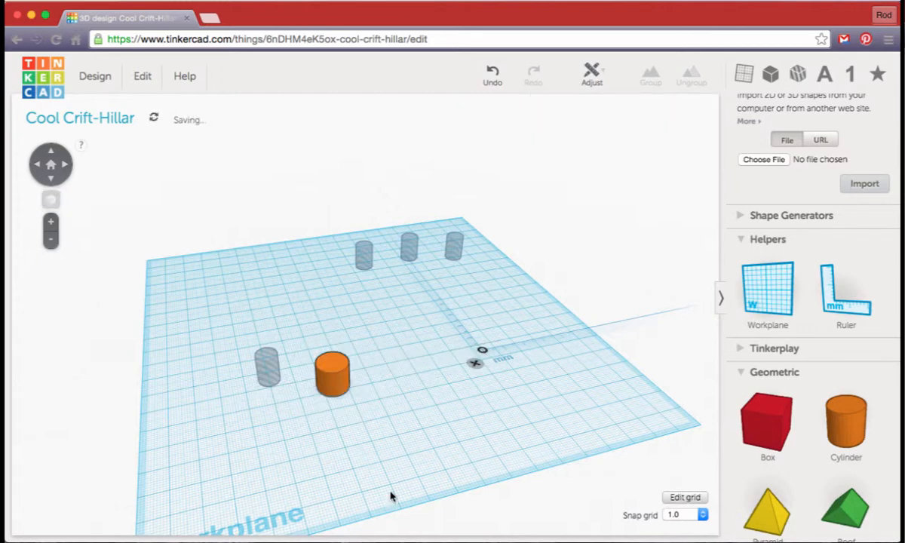
Step: Align the near hole cylinder and the solid cylinder on their centres in both horizontal directions
drag(384, 409, 214, 325)
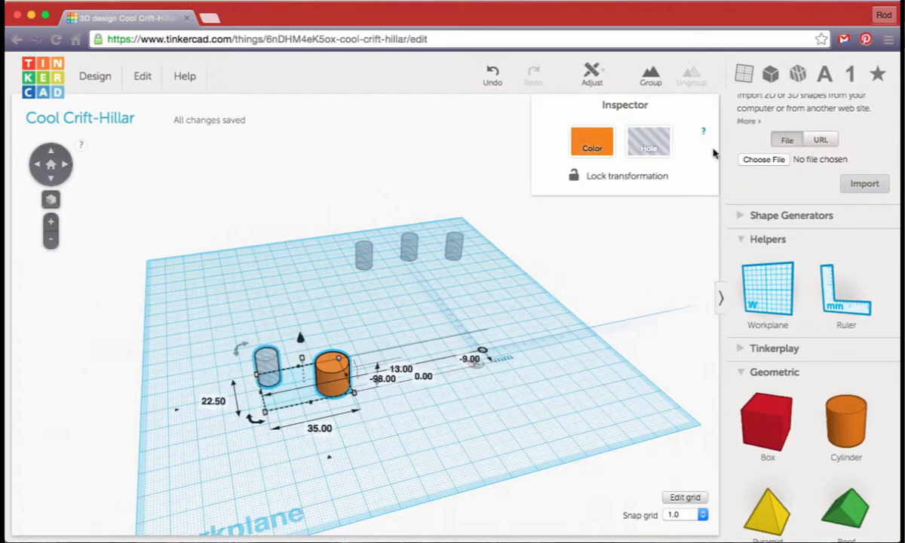
click(593, 74)
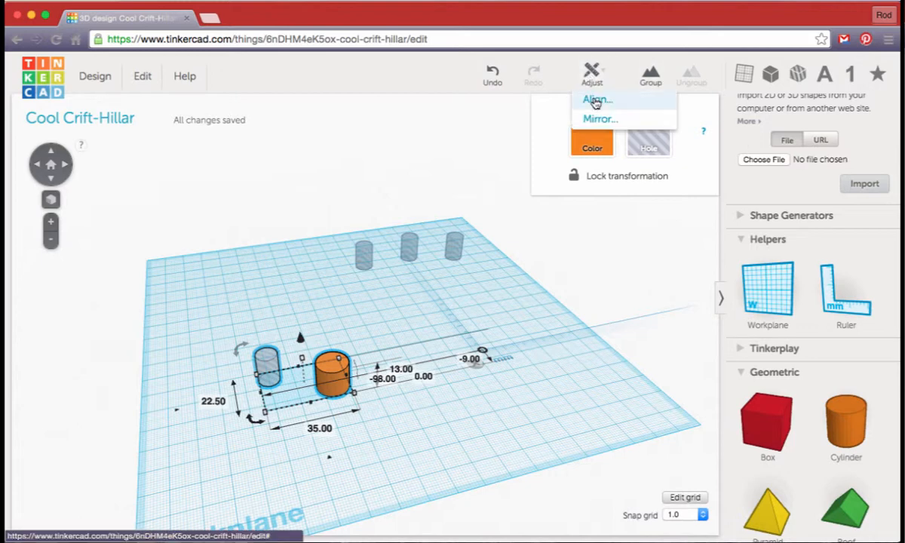
click(597, 98)
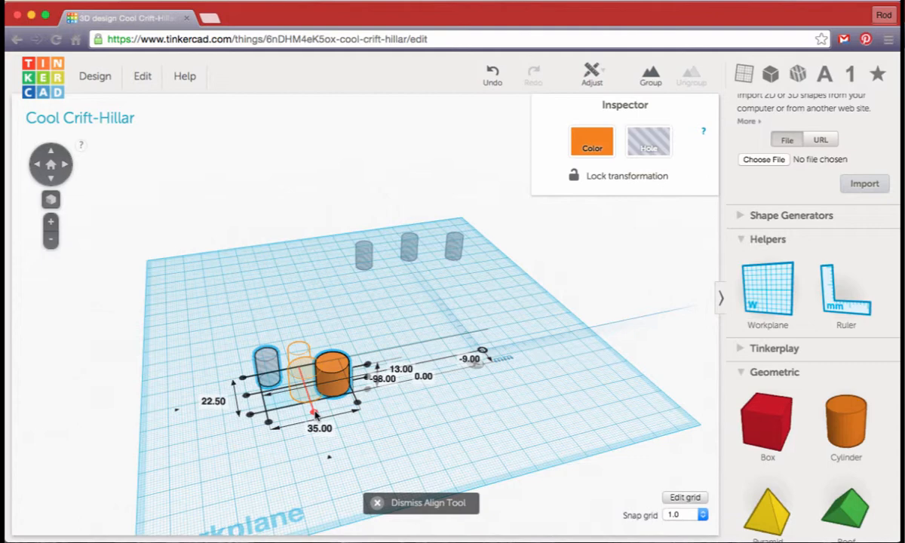
click(315, 414)
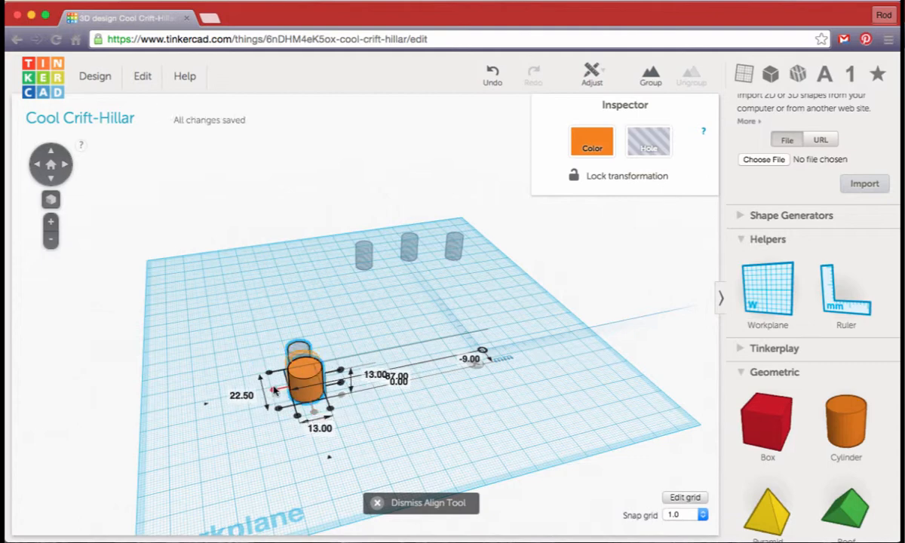
click(274, 390)
click(347, 429)
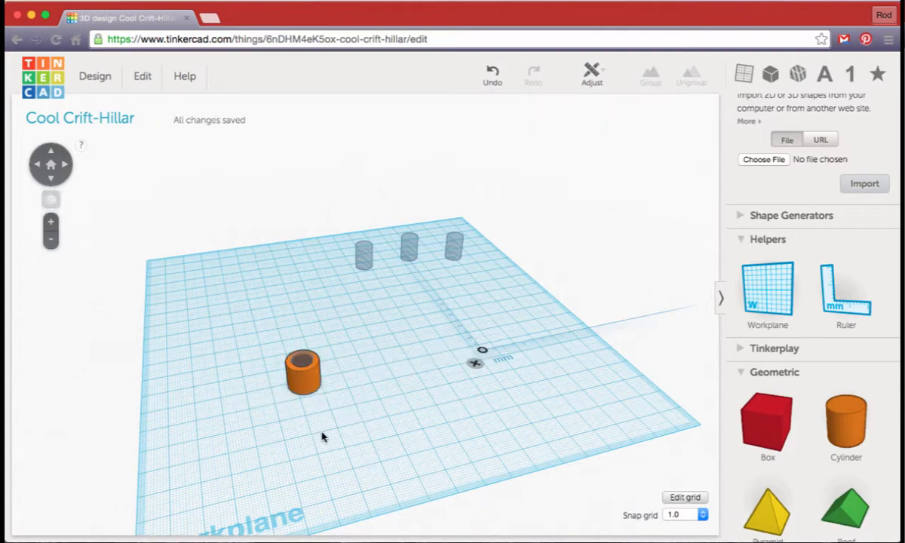
Step: Group the solid cylinder with the hole cylinder inside it to cut out a hollow tube
right_drag(331, 439, 308, 348)
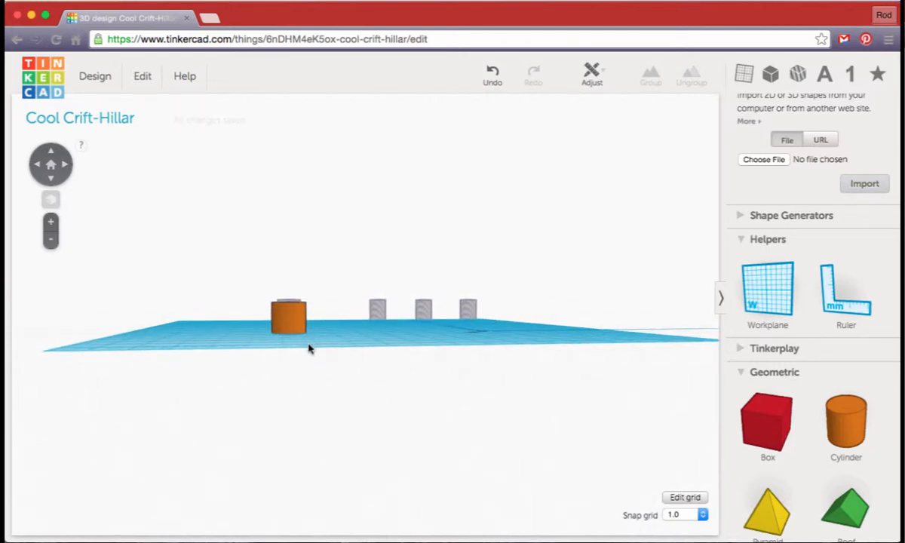
scroll(308, 348, up, 2)
scroll(308, 348, up, 3)
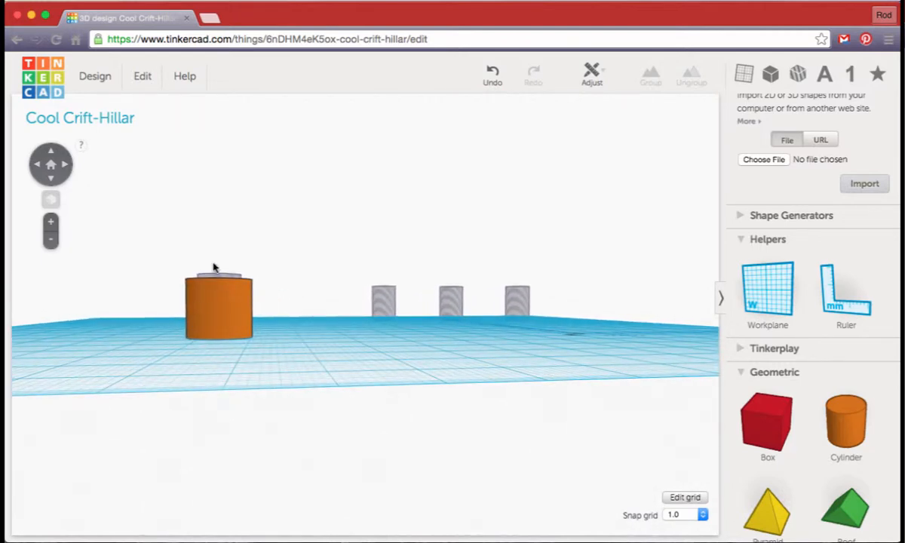
right_drag(179, 366, 155, 381)
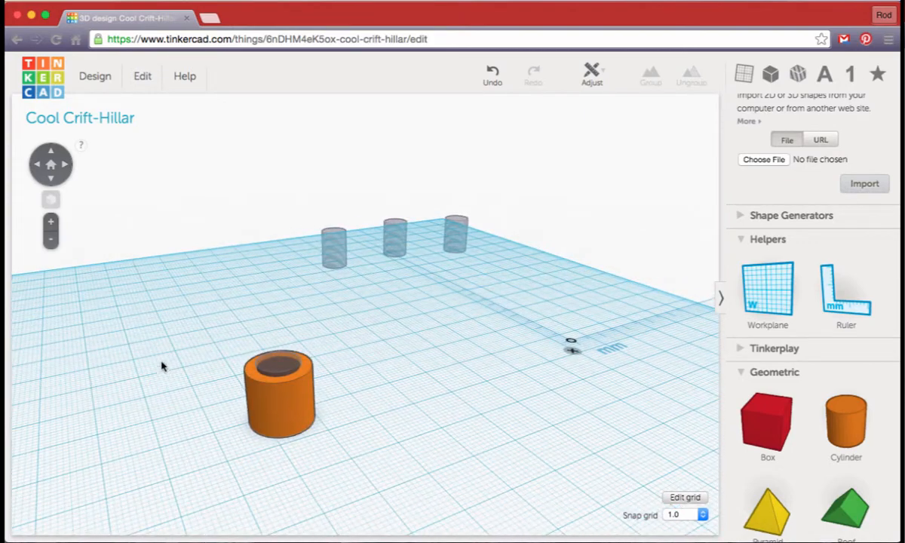
drag(161, 345, 381, 474)
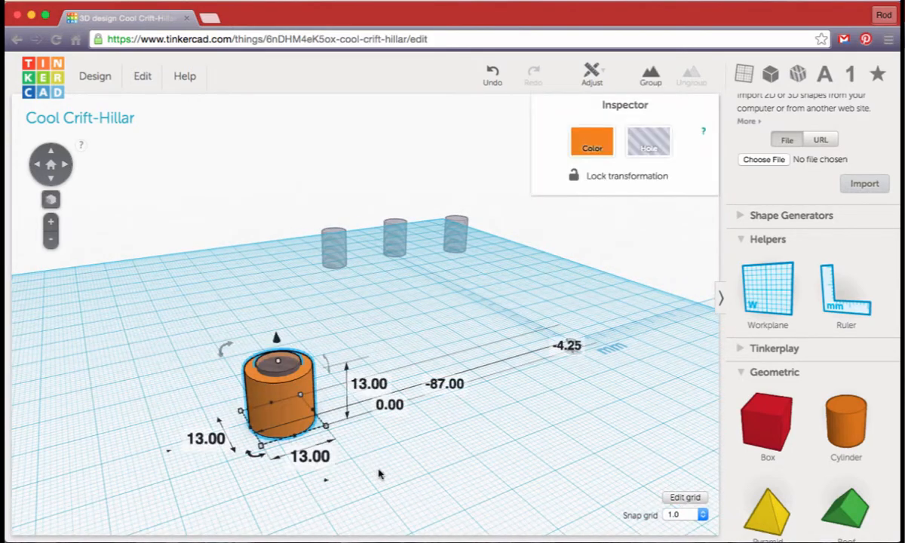
click(654, 77)
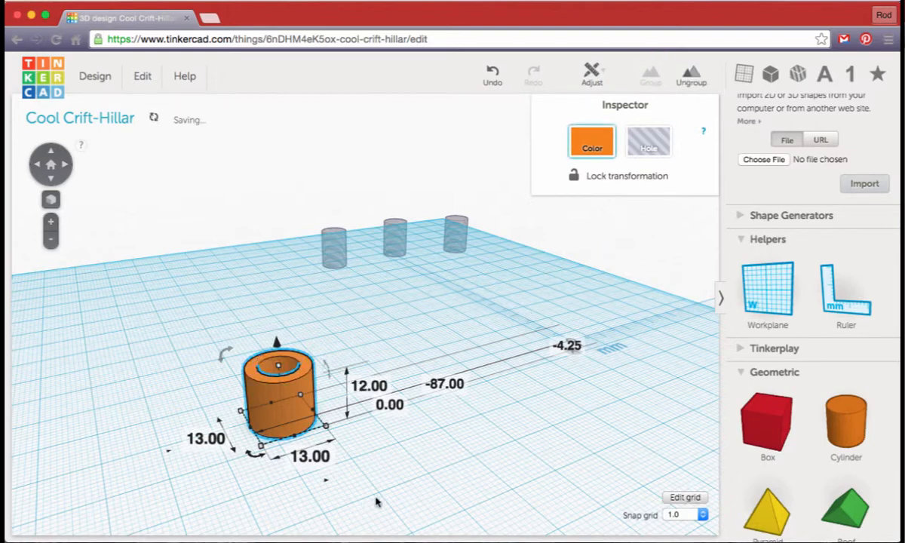
click(376, 499)
Step: Import trainsil.svg from the 3d printing folder at 10% scale with a height of 10 mm
right_drag(354, 473, 305, 539)
right_drag(289, 428, 285, 366)
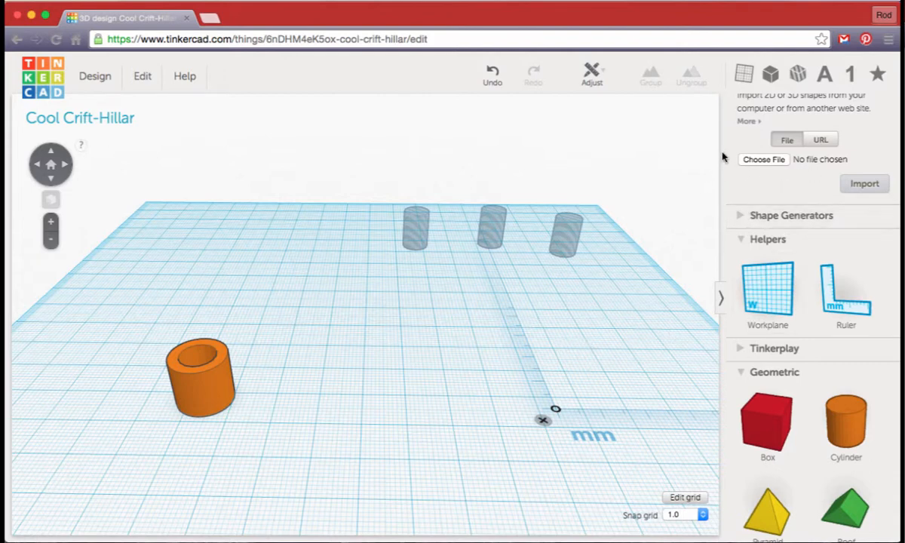
scroll(762, 177, up, 1)
scroll(764, 181, up, 3)
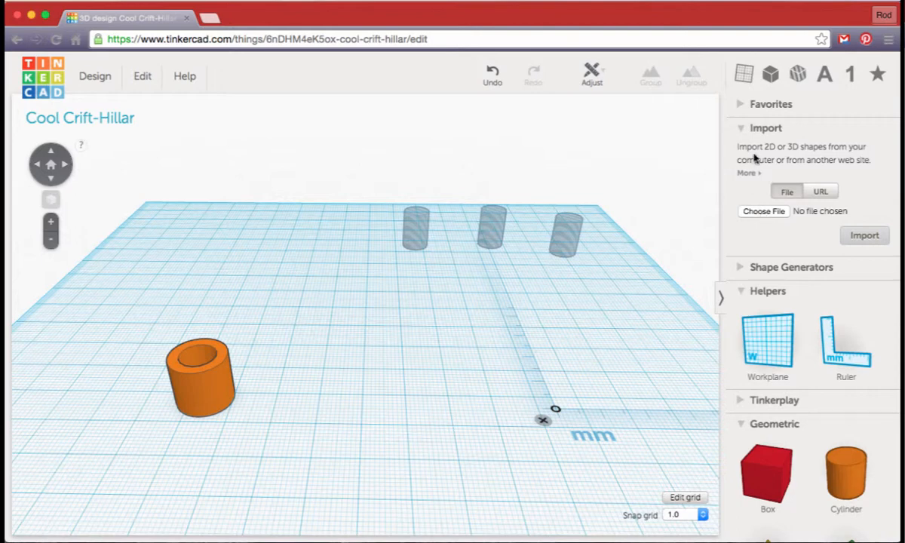
click(759, 214)
scroll(368, 358, down, 3)
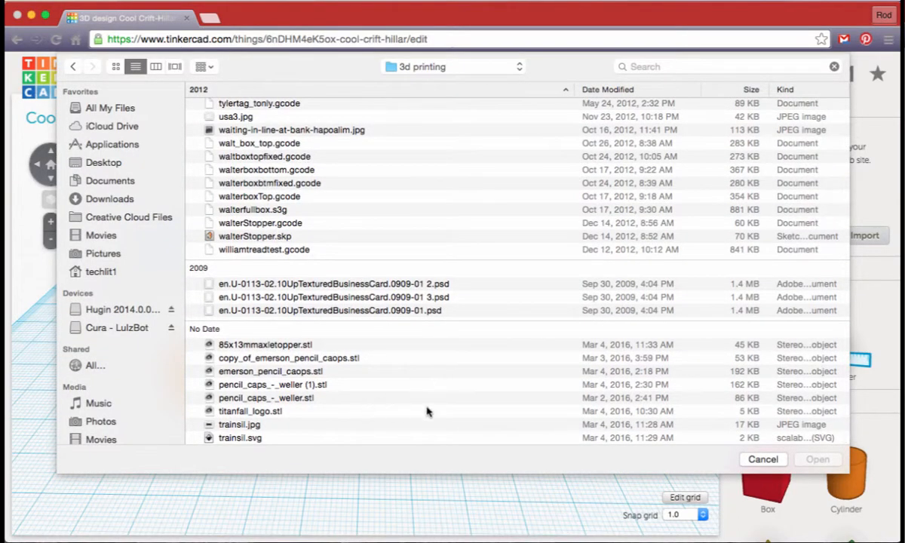
click(230, 439)
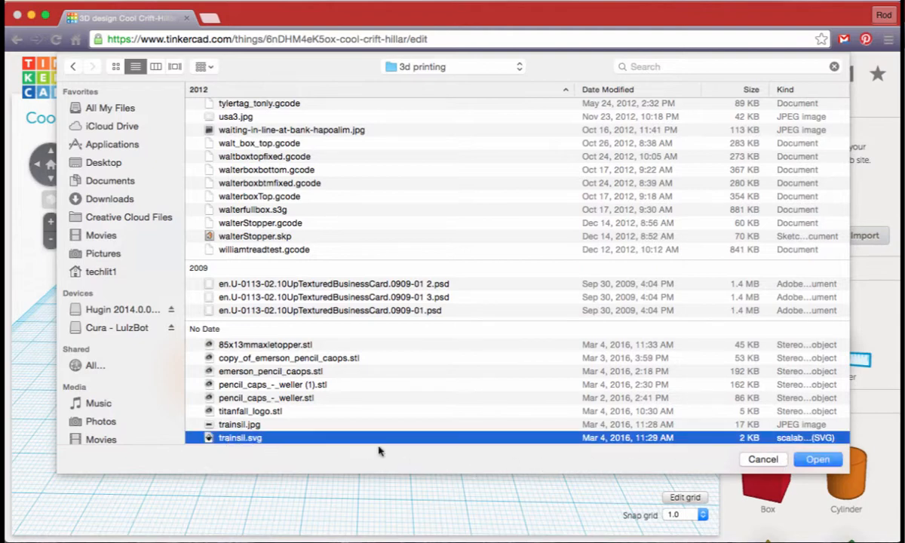
click(817, 461)
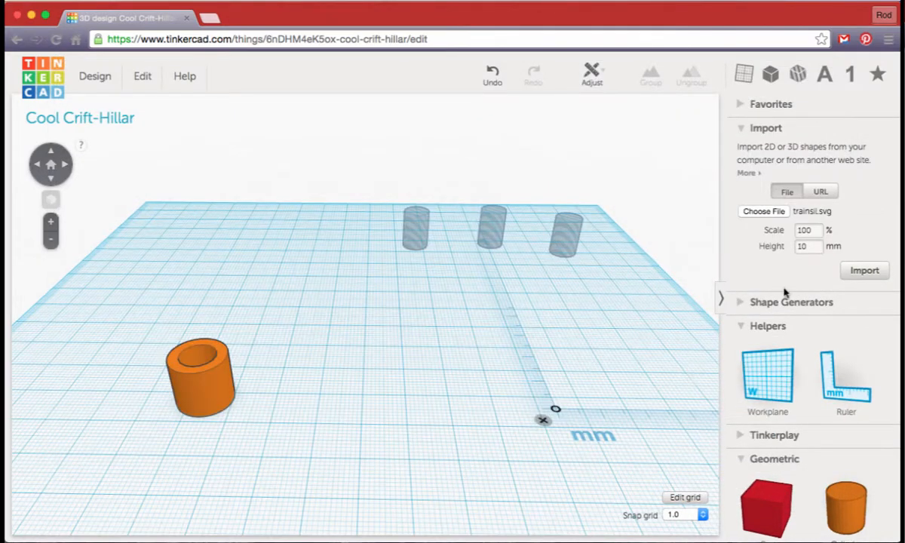
click(817, 230)
click(864, 273)
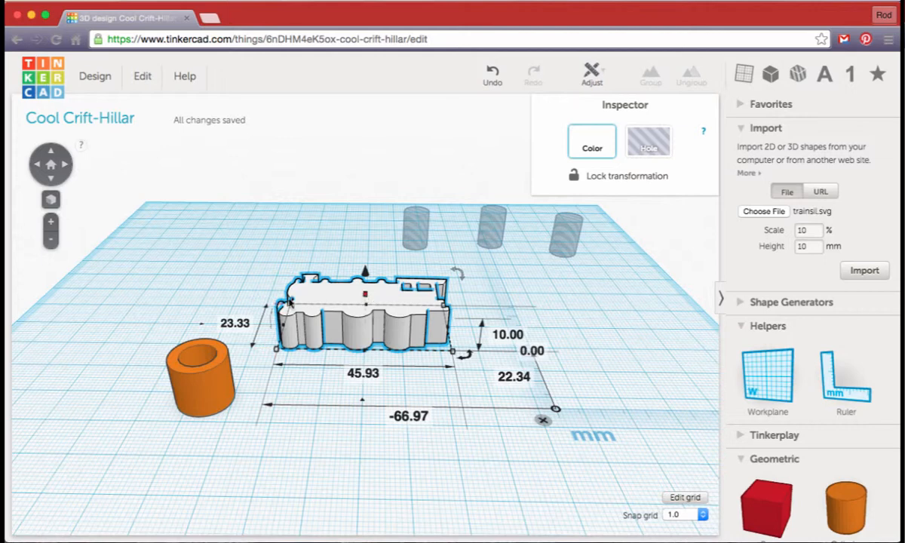
Step: Set the height of the imported train silhouette to 5 mm
click(507, 335)
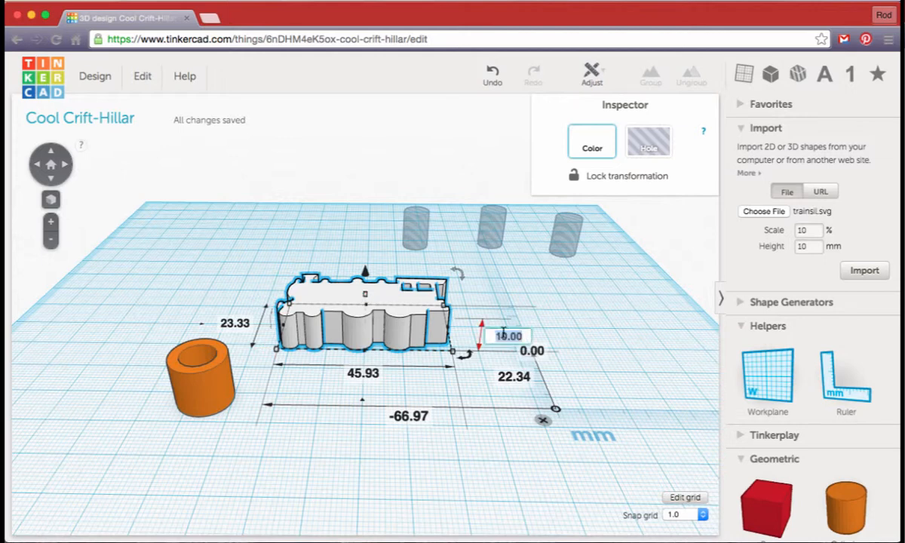
text(5)
key(Return)
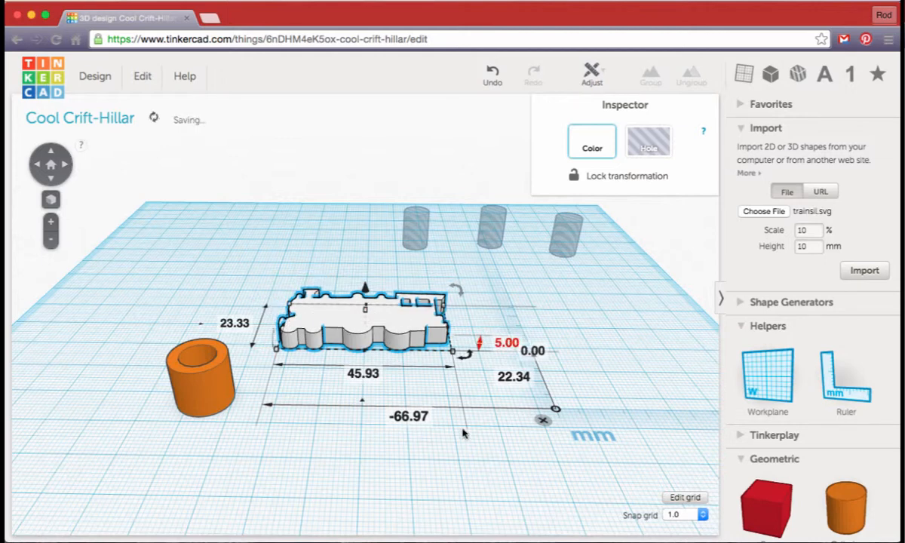
click(455, 430)
Step: Move the hollow tube onto the middle of the train silhouette
click(200, 400)
drag(200, 400, 369, 320)
click(297, 404)
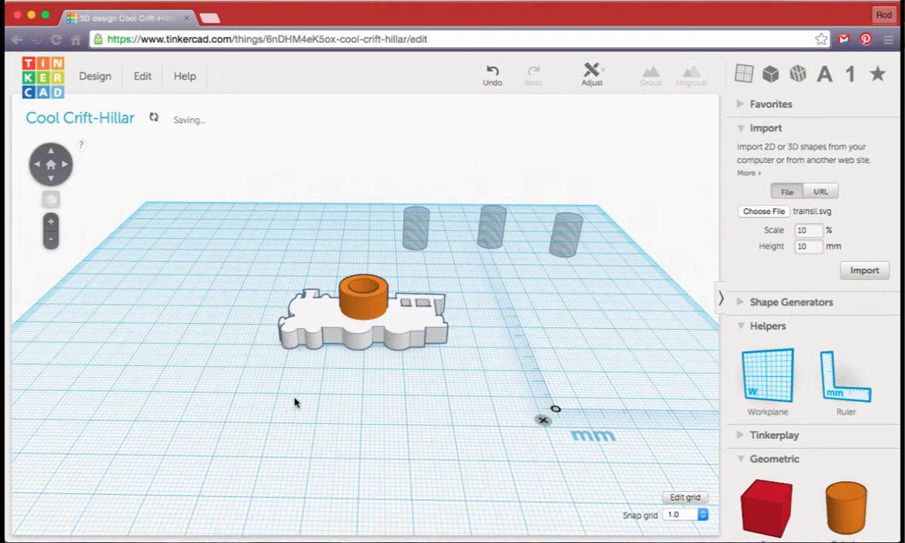
Step: Align the tube and the train silhouette on their centres in both horizontal directions
right_drag(297, 404, 221, 323)
drag(216, 250, 490, 381)
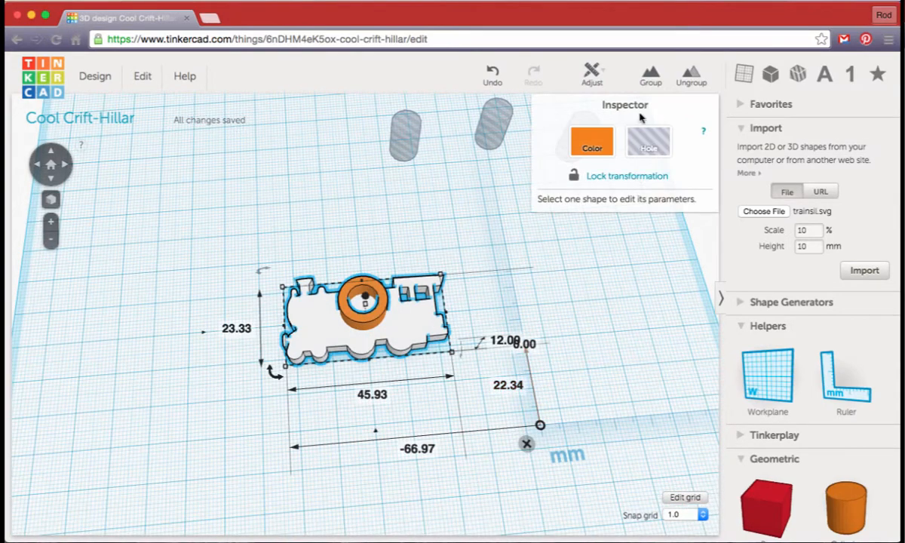
click(593, 76)
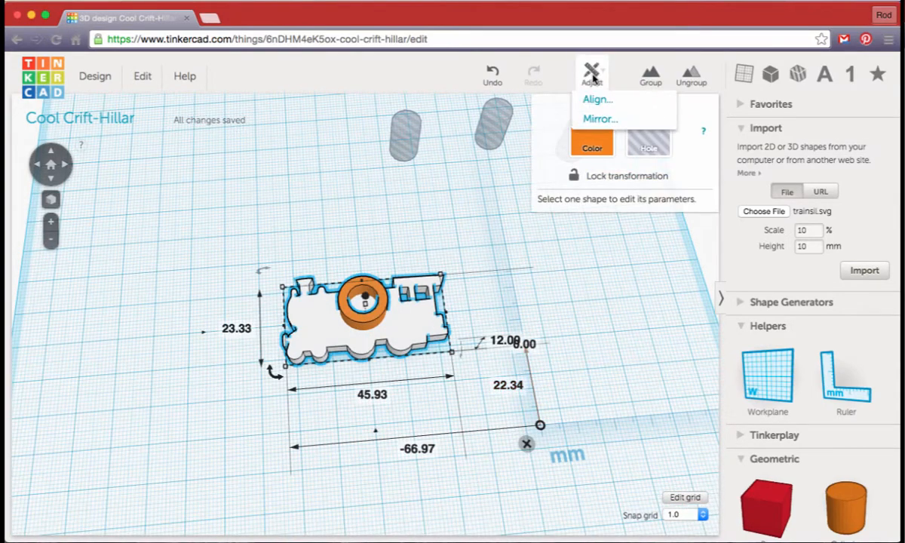
click(596, 100)
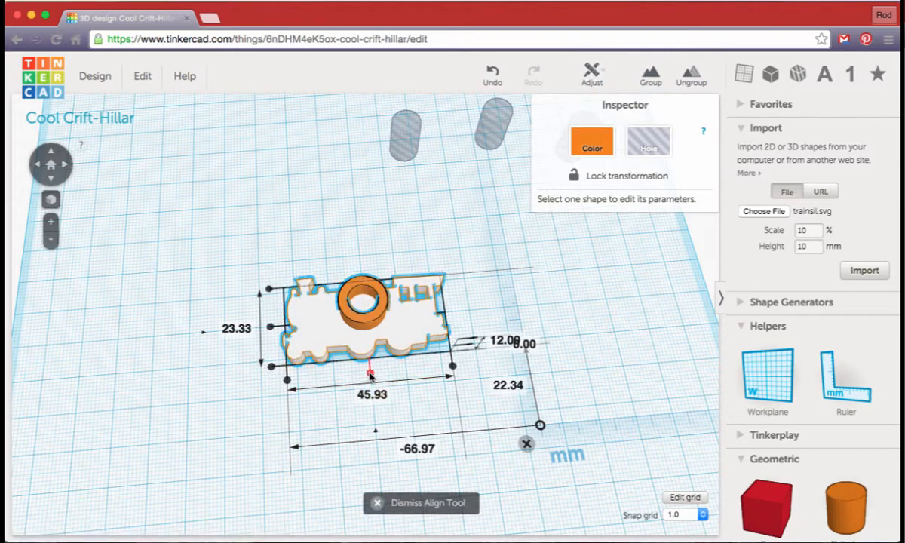
click(371, 375)
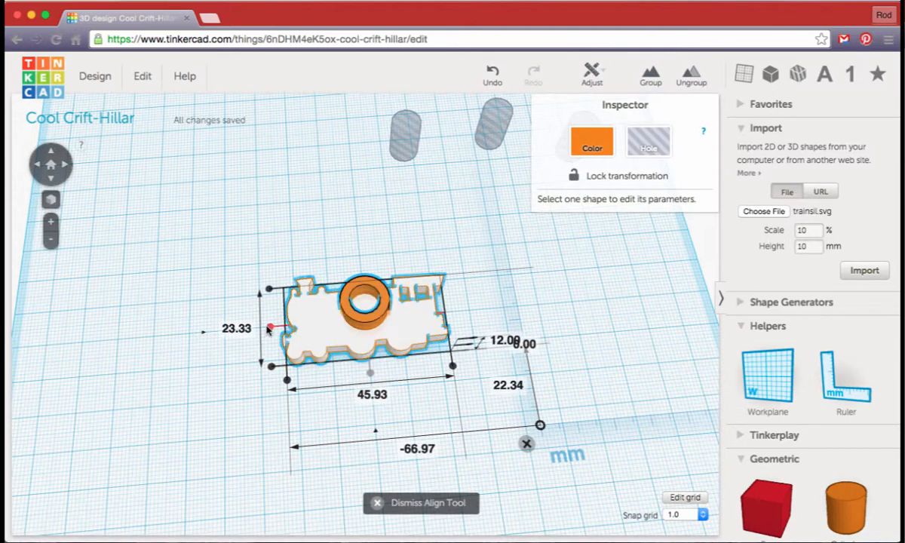
click(236, 377)
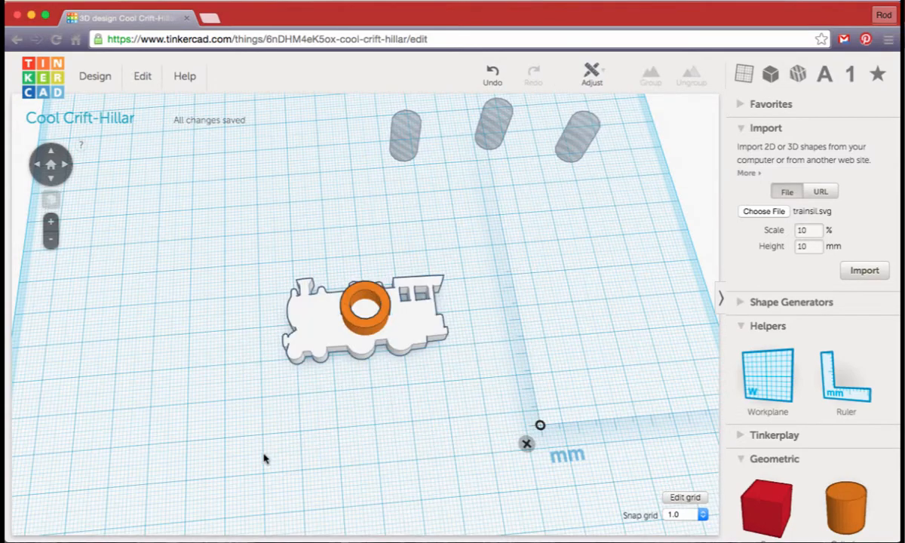
Step: Raise the tube about 3 mm above the workplane so it sits partly within the train's thickness
right_drag(264, 459, 318, 318)
click(372, 304)
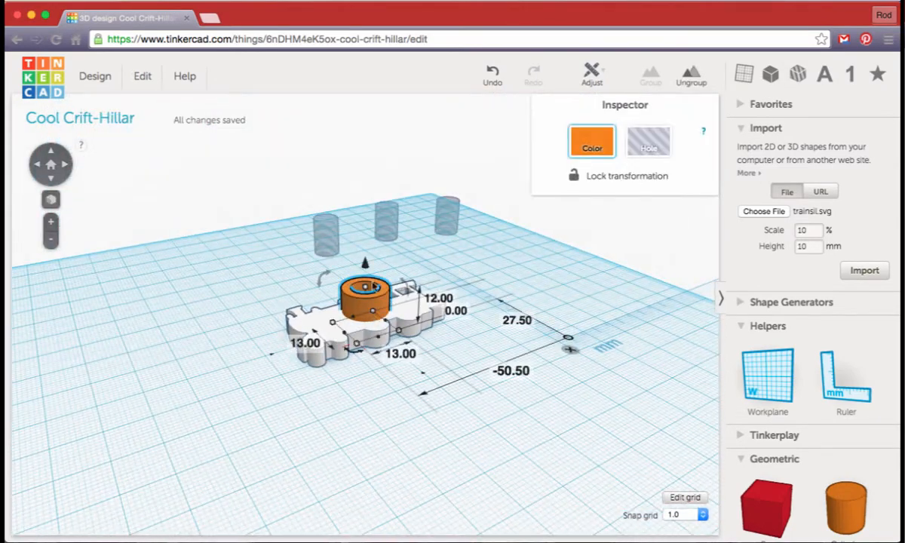
mouse_move(365, 265)
mouse_down()
mouse_move(364, 244)
mouse_move(363, 256)
mouse_up()
click(386, 430)
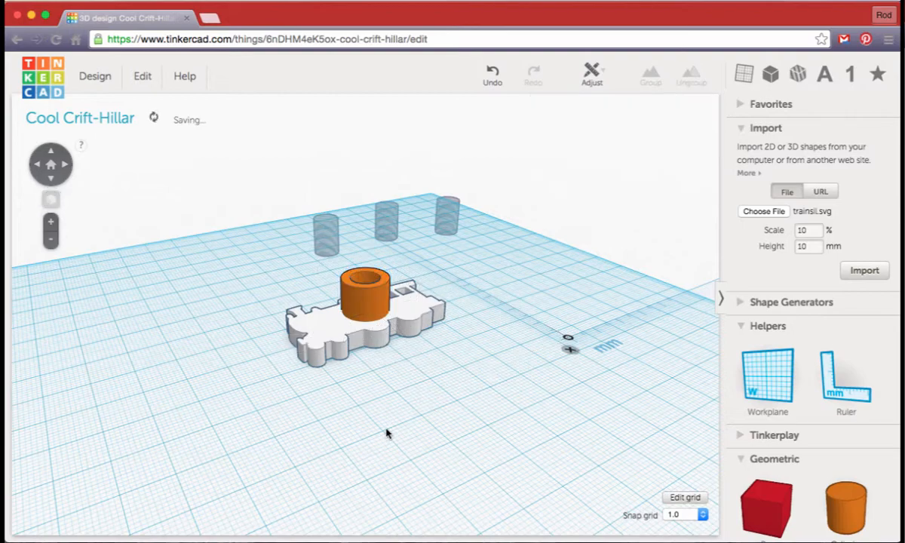
Step: Group the tube and the train into one solid and move it to the near left area of the workplane
right_drag(387, 431, 298, 358)
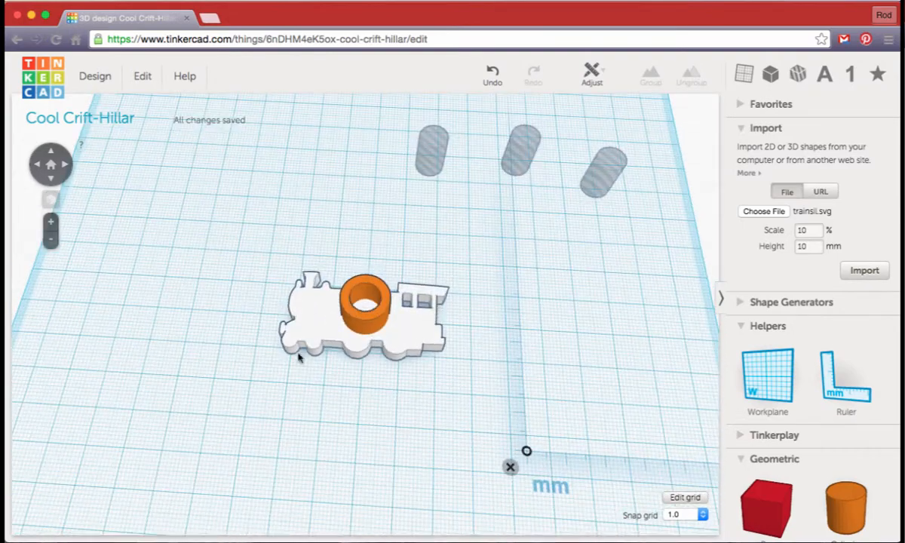
right_drag(366, 376, 292, 349)
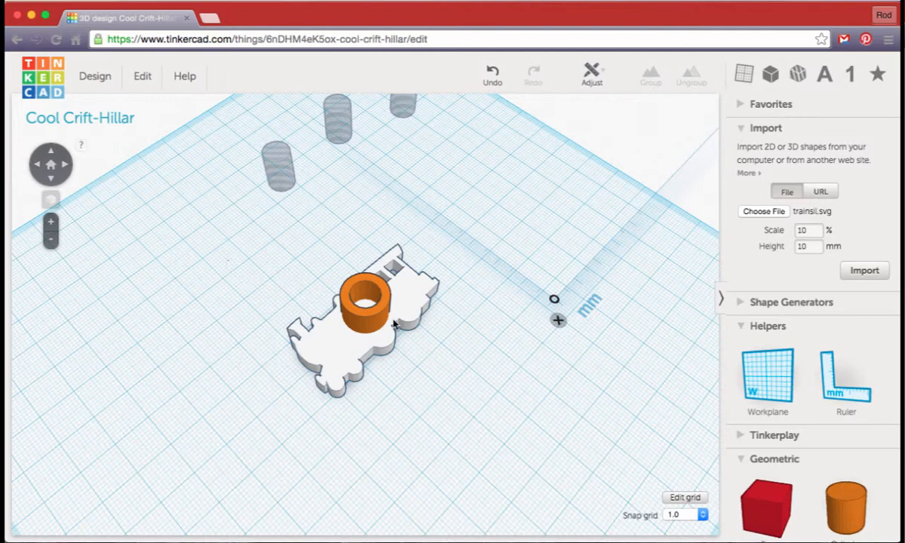
drag(226, 259, 518, 395)
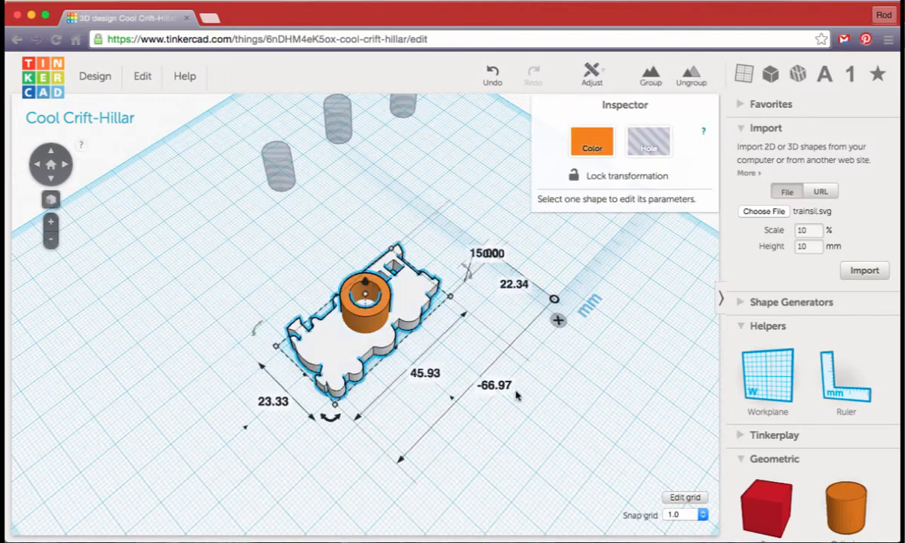
click(647, 73)
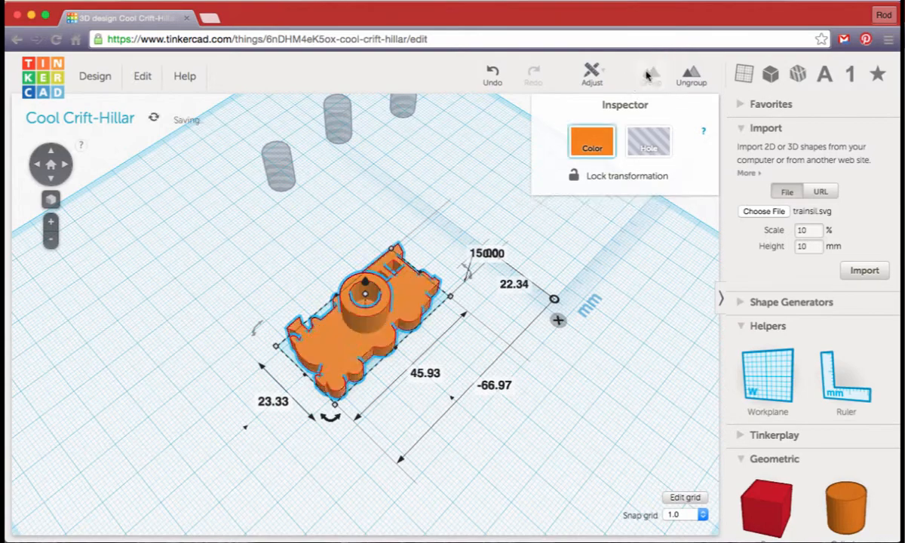
click(487, 418)
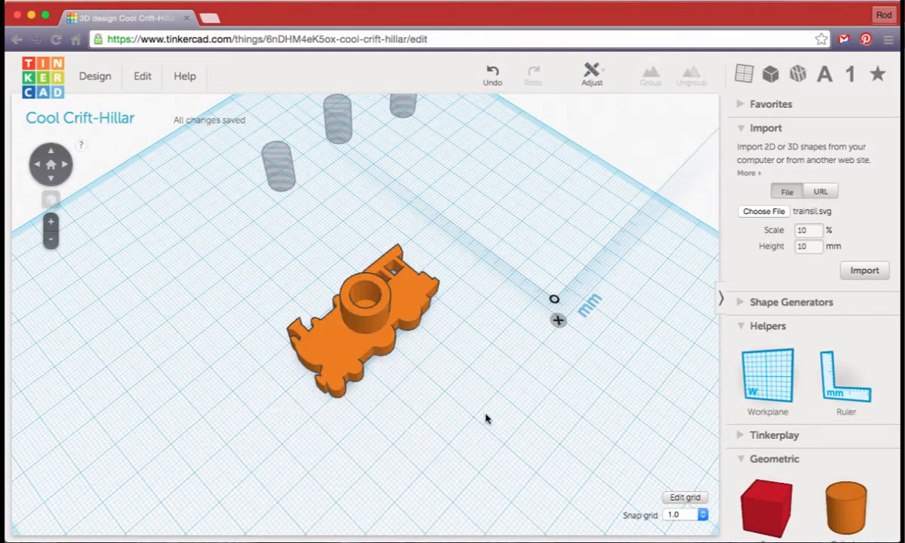
drag(367, 345, 241, 414)
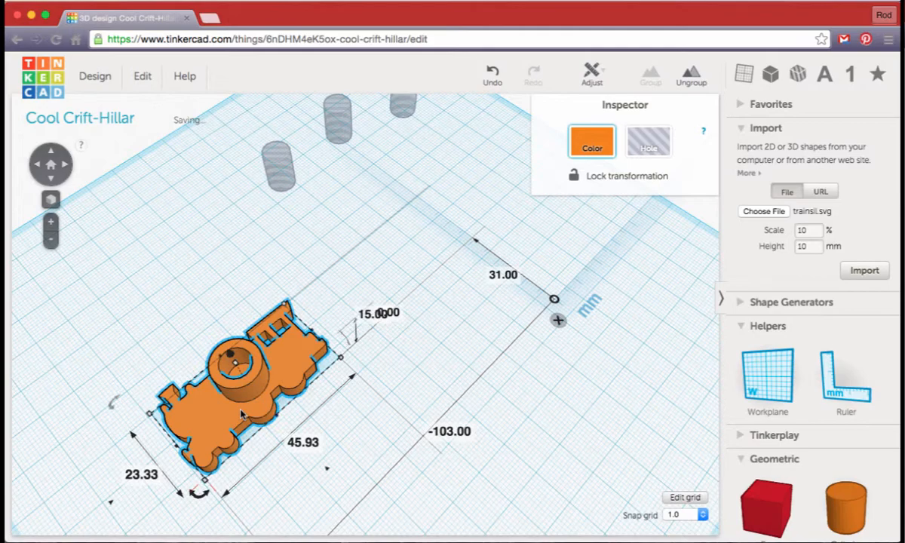
right_drag(304, 461, 287, 347)
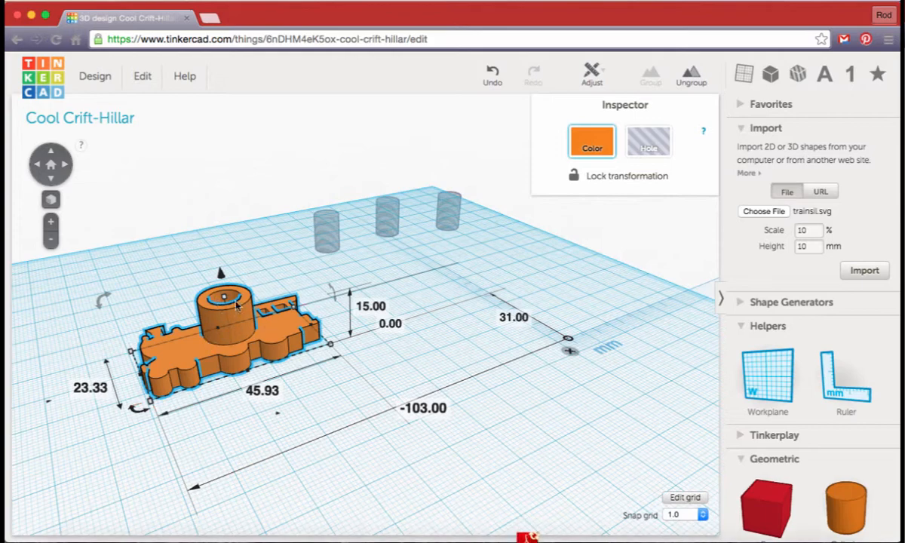
Step: Move the train topper out of the way and bring one 8.5 mm hole cylinder to the open middle of the workplane
right_drag(234, 335, 212, 461)
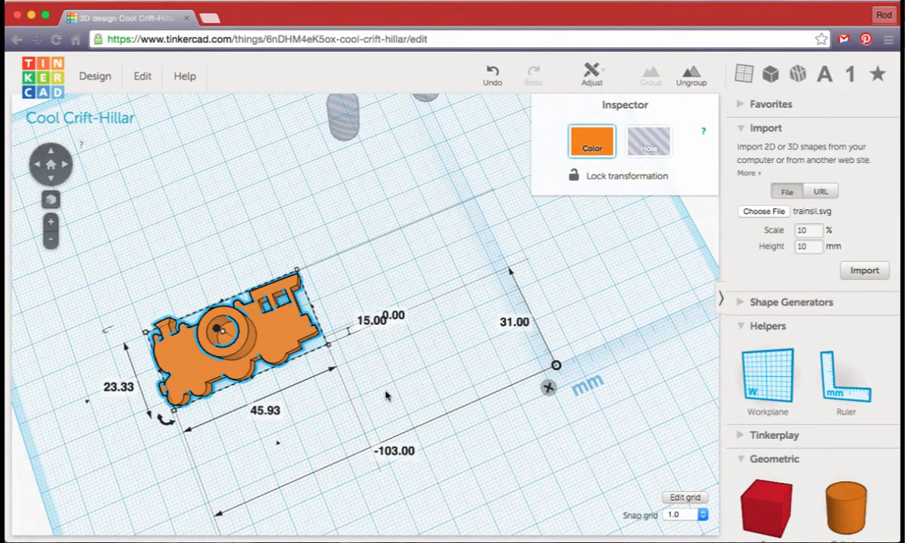
drag(256, 321, 169, 163)
drag(348, 128, 384, 332)
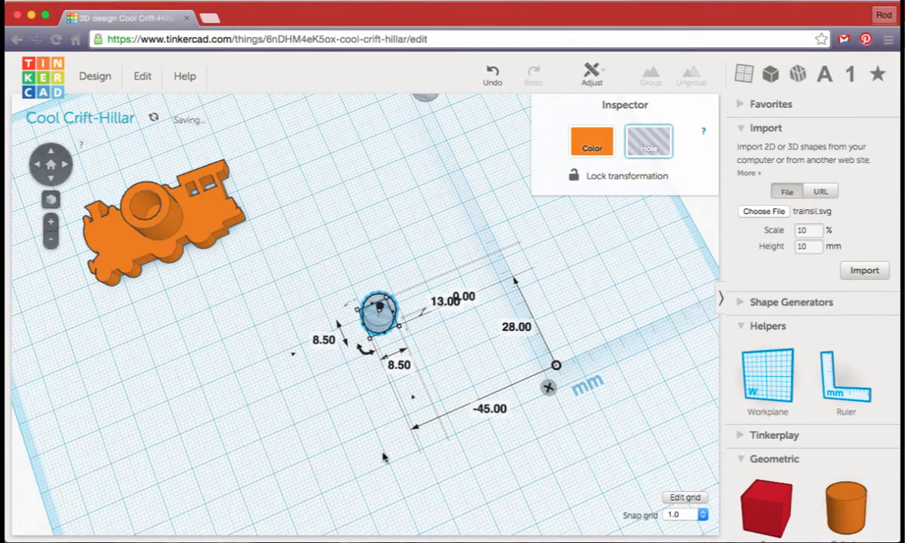
click(361, 428)
right_drag(361, 427, 625, 409)
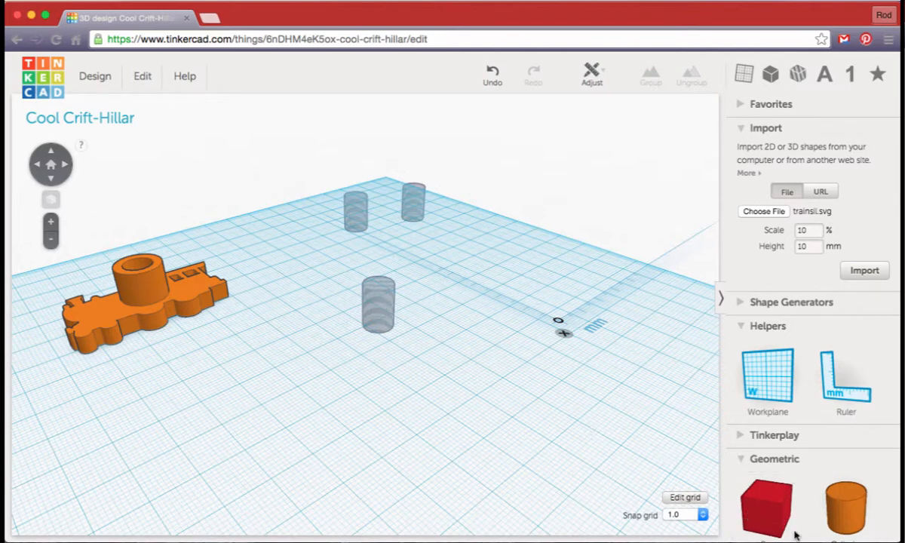
Step: Add a cone to the workplane right beside the moved 8.5 mm hole cylinder
scroll(815, 513, down, 5)
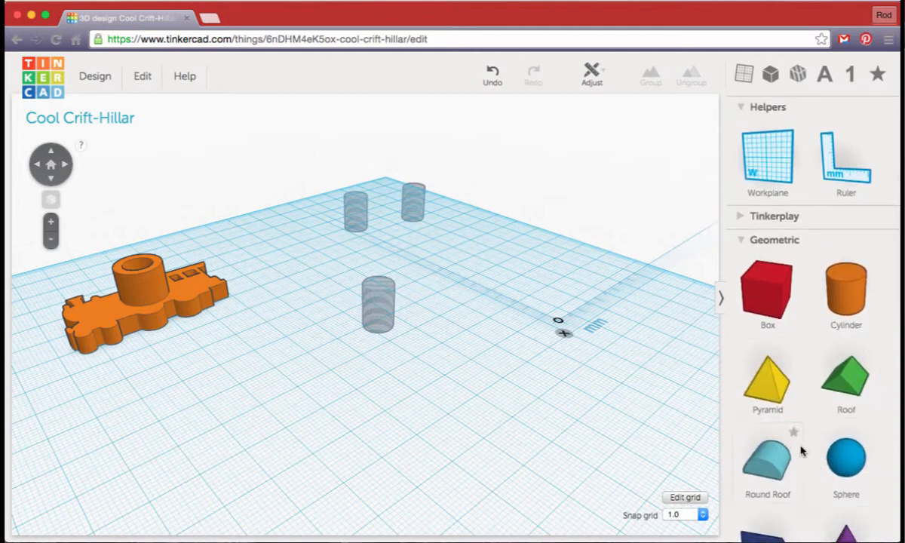
scroll(800, 449, down, 2)
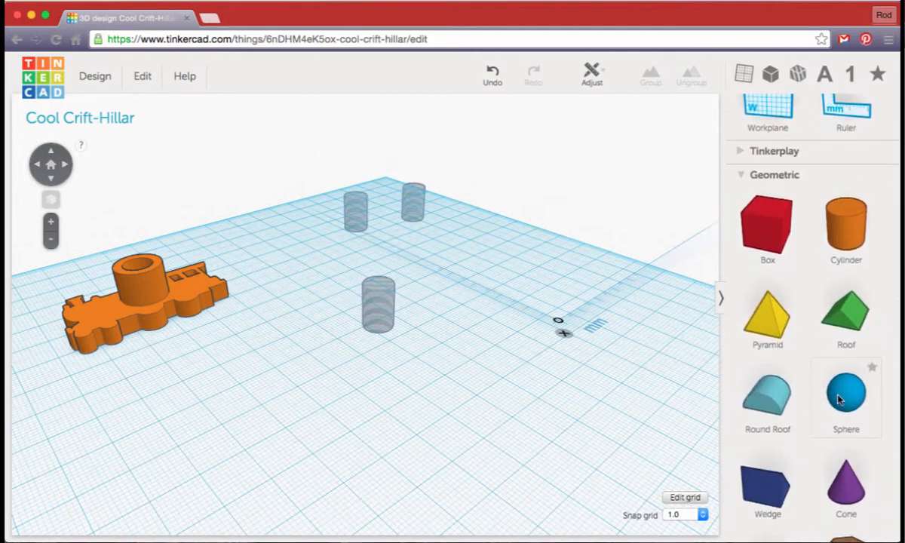
drag(845, 483, 405, 340)
Step: Align the cone and the hole cylinder on their centres in both horizontal directions
drag(305, 276, 495, 405)
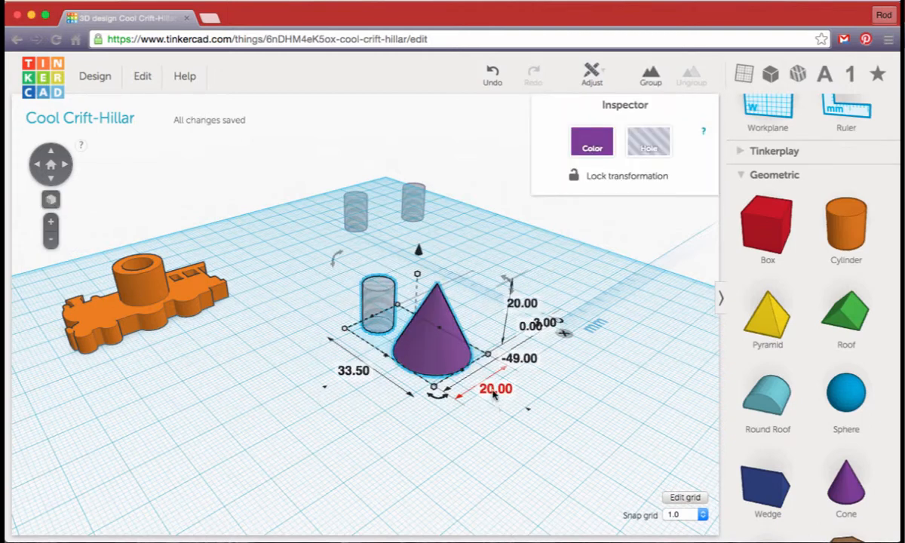
click(590, 74)
click(596, 97)
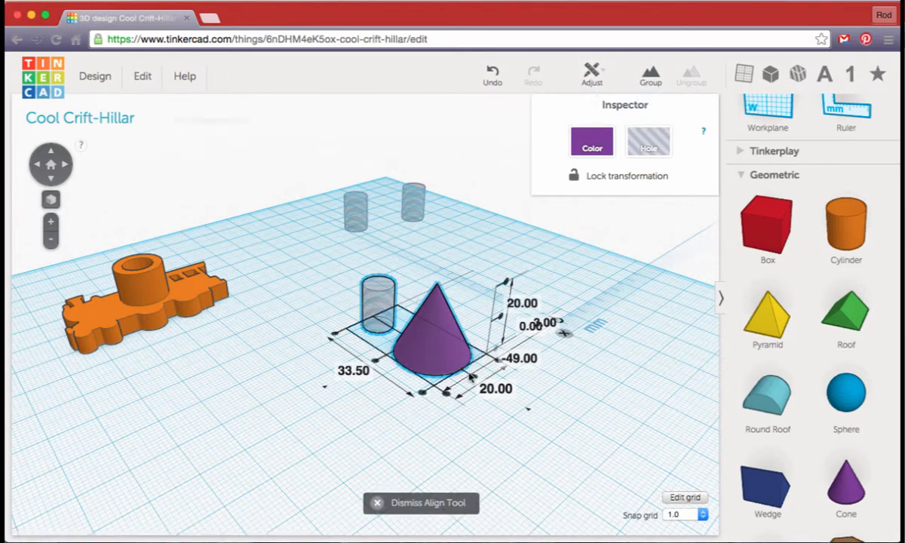
click(471, 376)
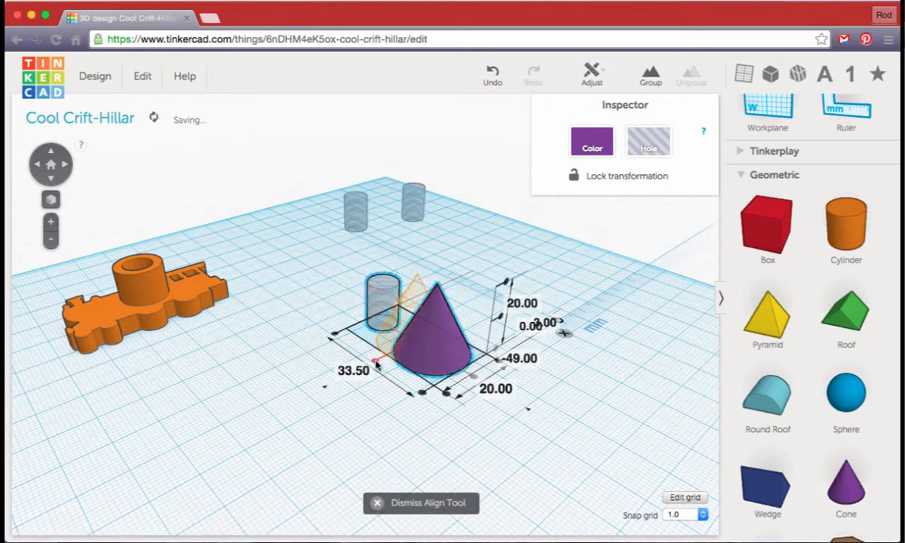
click(376, 367)
click(404, 446)
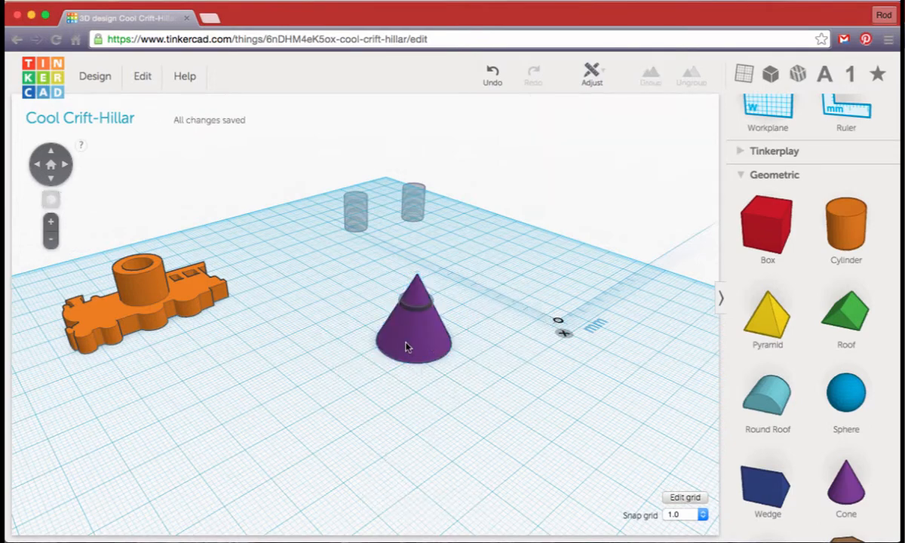
Step: Try raising the cone 4 mm above the workplane over the hole, and lower it back down to 0
scroll(408, 347, up, 5)
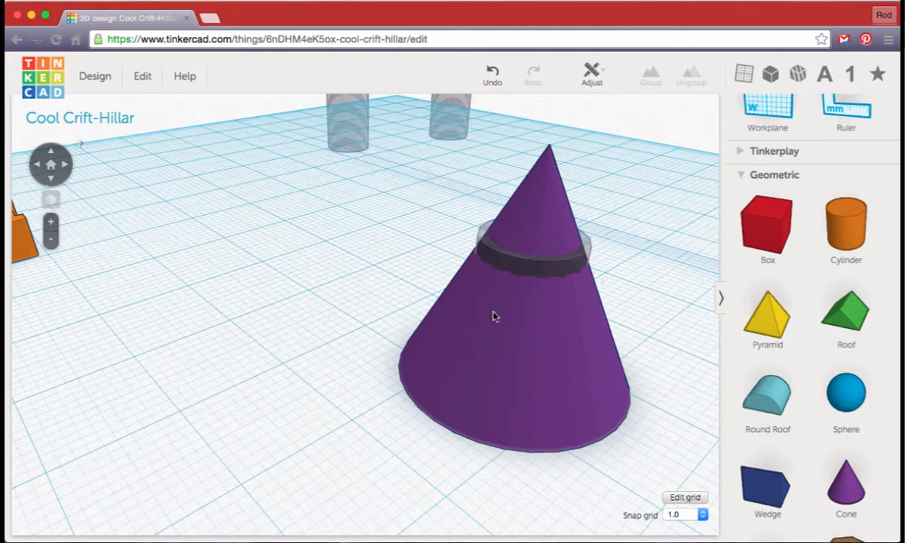
click(500, 388)
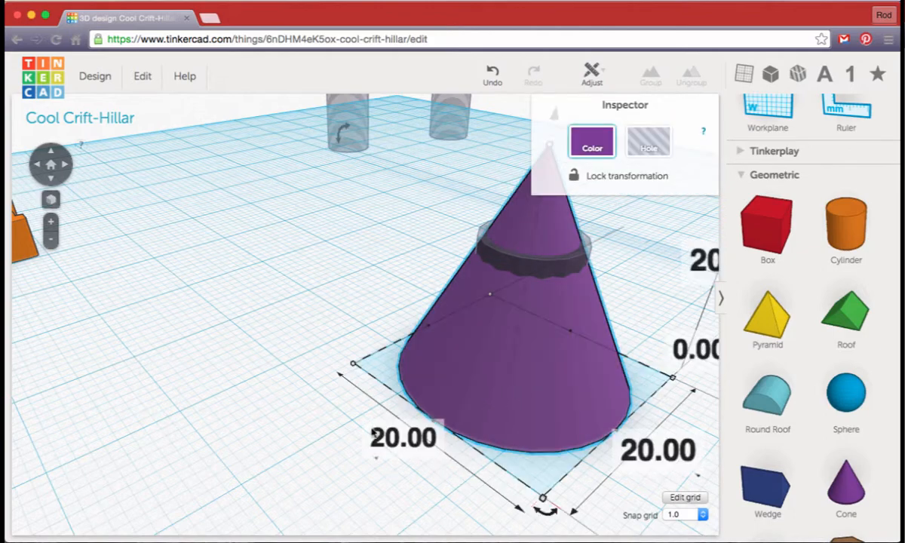
scroll(373, 434, down, 5)
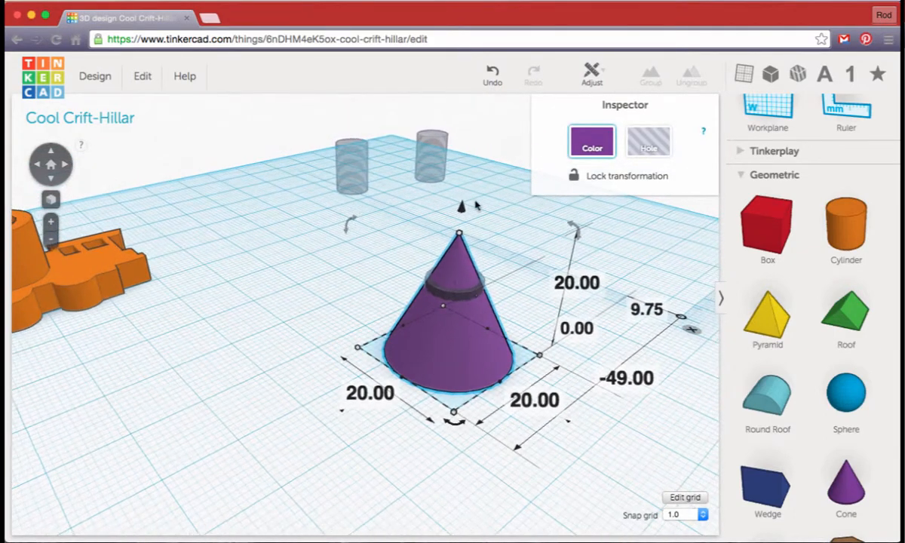
drag(462, 210, 465, 181)
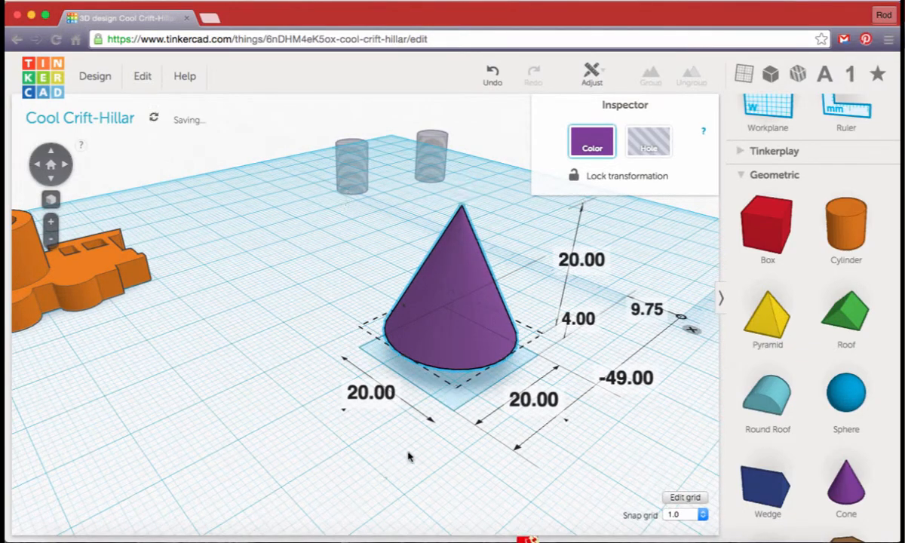
right_drag(408, 456, 480, 392)
right_drag(435, 437, 357, 464)
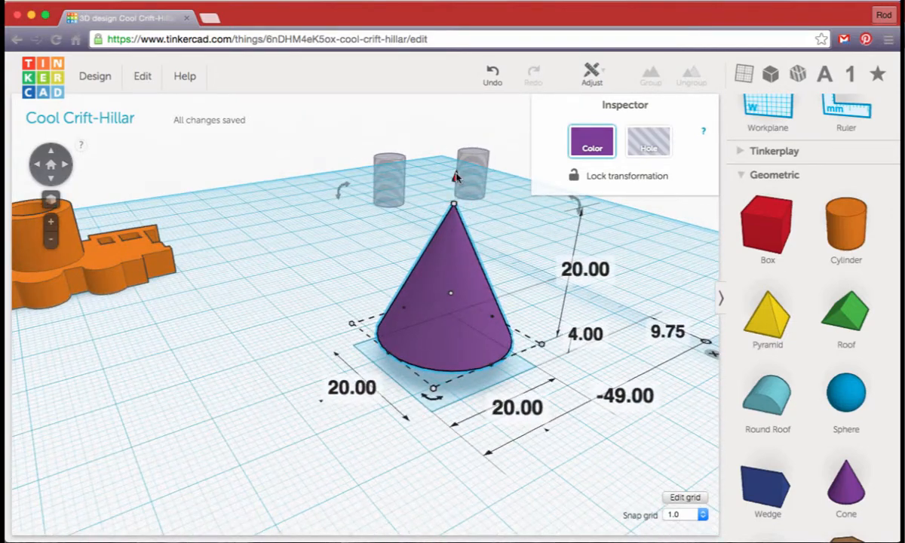
drag(455, 179, 455, 204)
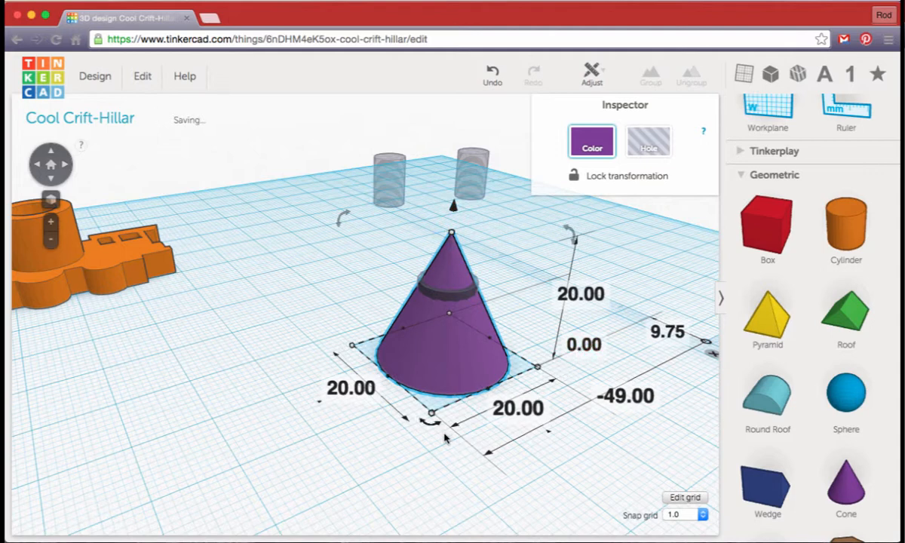
Step: Enlarge the cone evenly to about 23.75 mm in every dimension and align it with the hole on their horizontal centres
drag(432, 415, 420, 442)
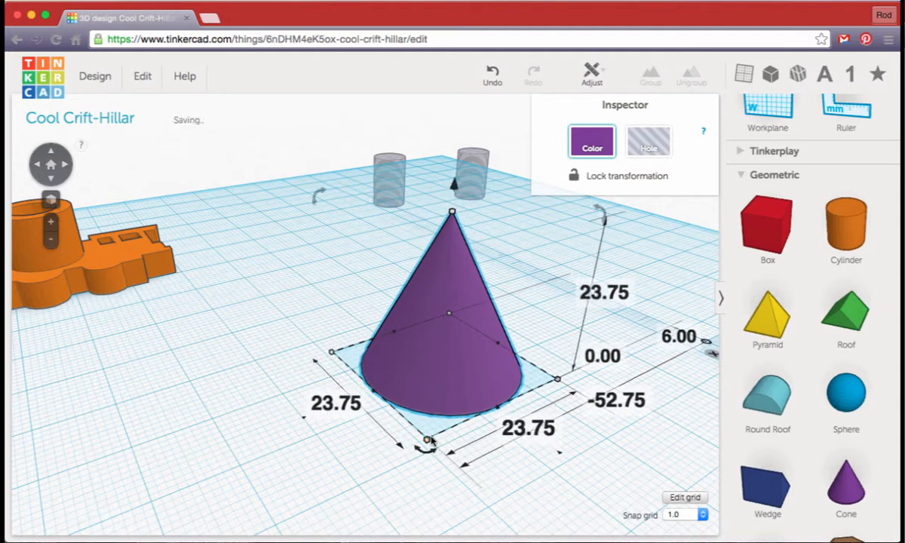
click(317, 440)
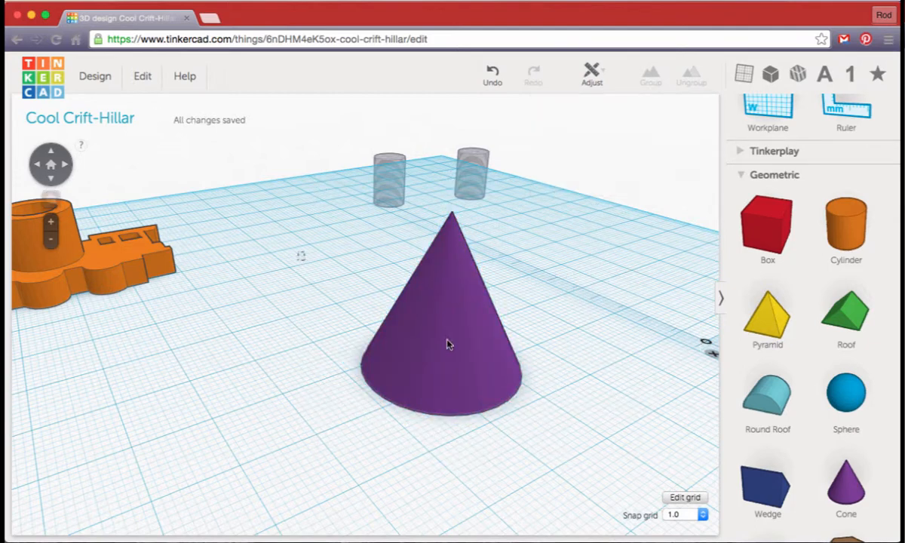
drag(299, 254, 576, 449)
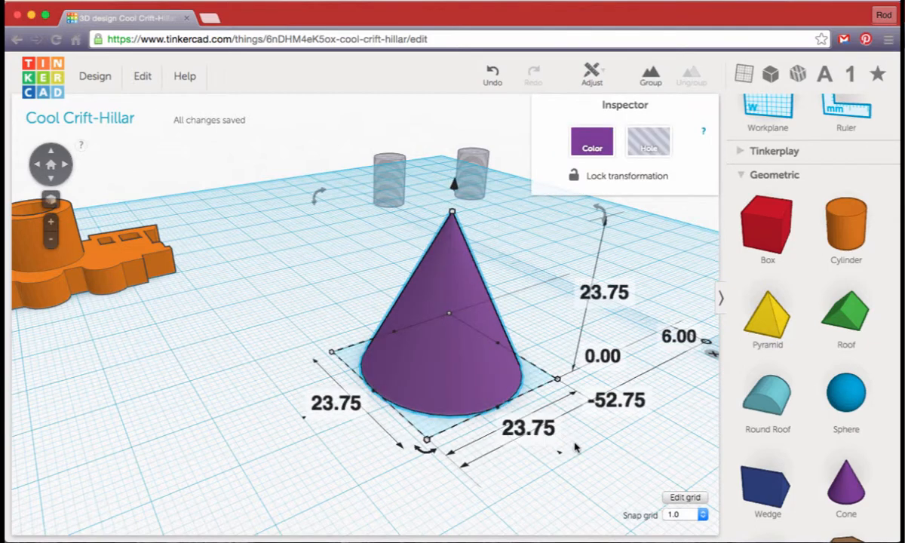
click(593, 73)
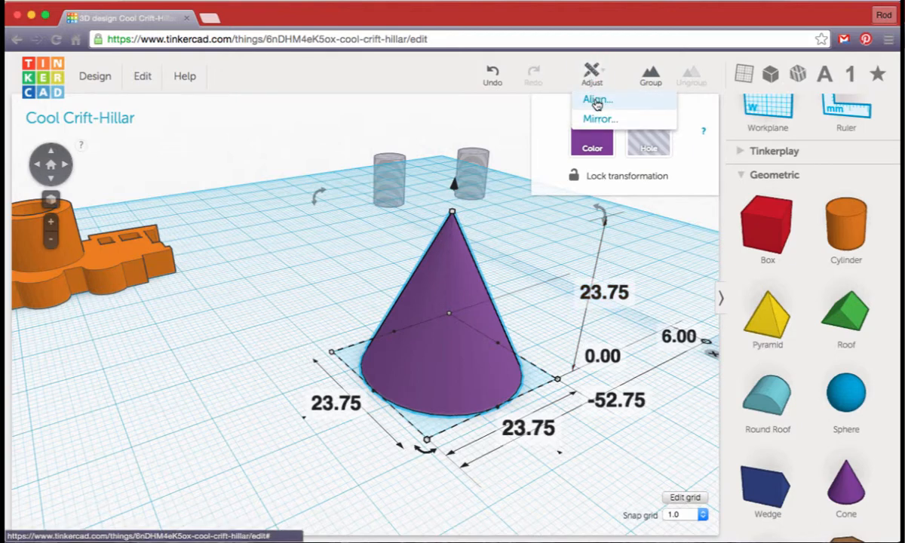
click(596, 101)
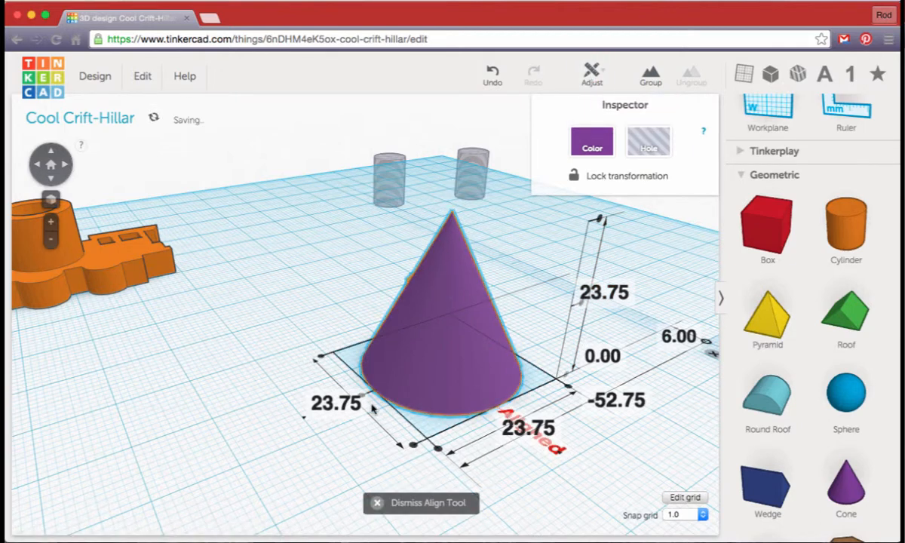
click(299, 422)
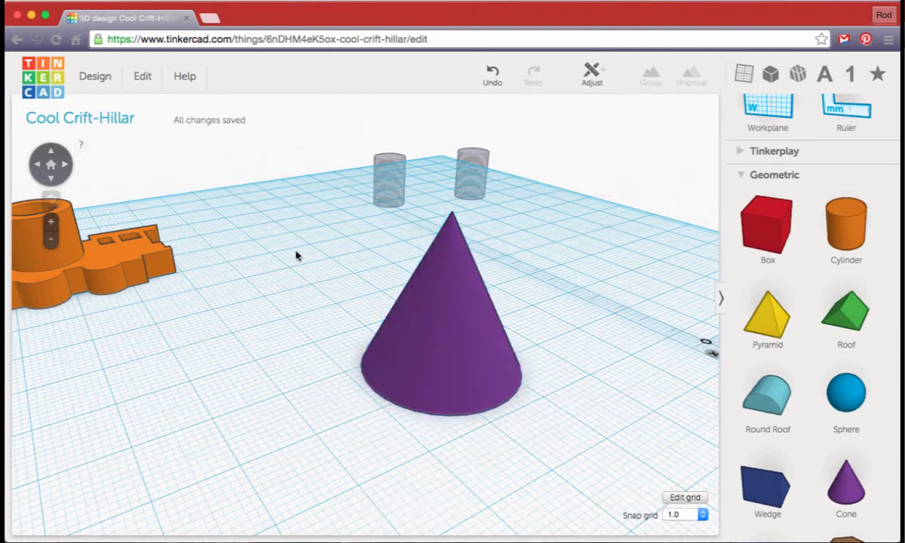
Step: Group the cone with the hole cylinder to cut the axle hole, and inspect the opening from underneath
drag(297, 254, 601, 454)
click(650, 75)
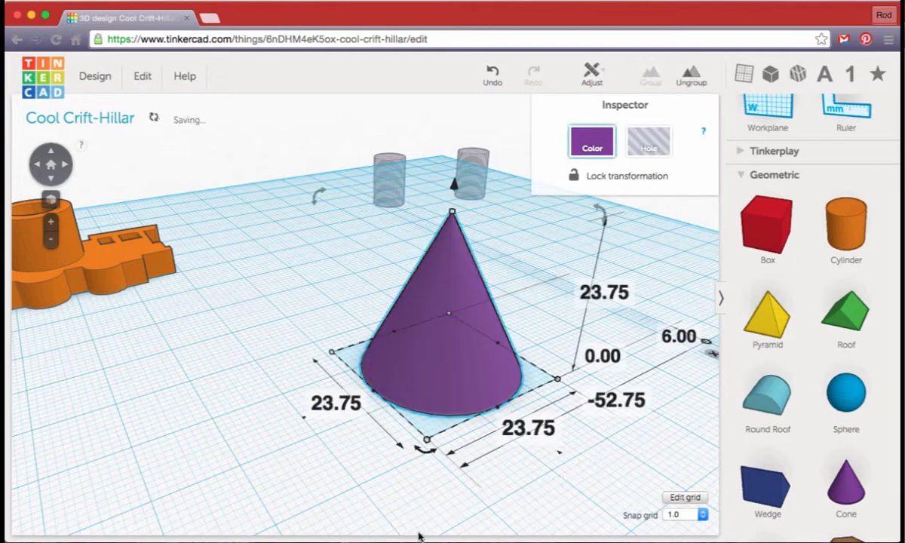
click(360, 502)
right_drag(360, 502, 209, 124)
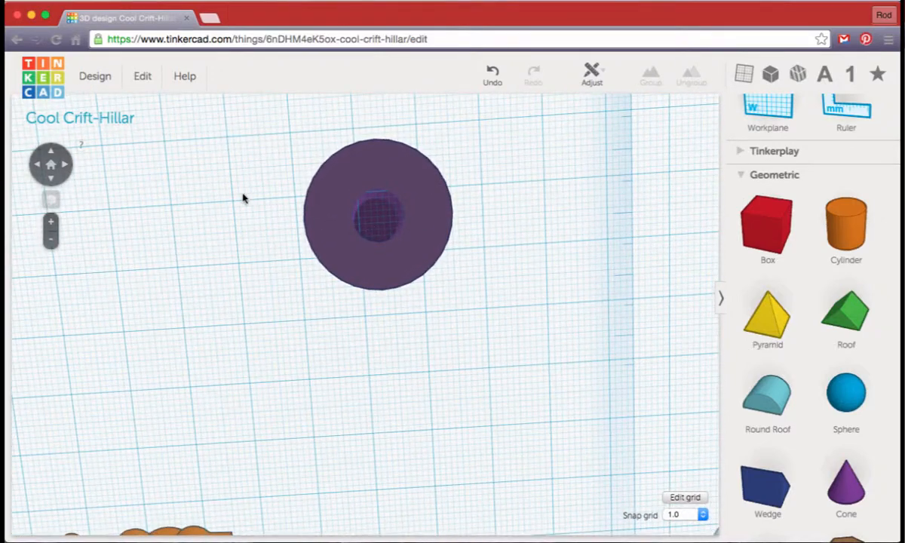
right_drag(243, 199, 453, 434)
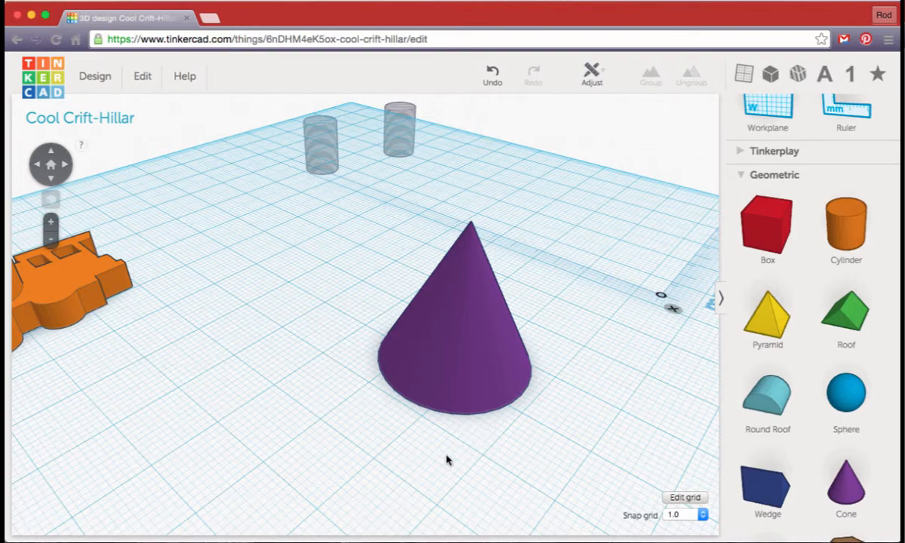
Step: Turn the grouped cone upside down onto its tip and view the hole in its base
right_drag(446, 460, 439, 333)
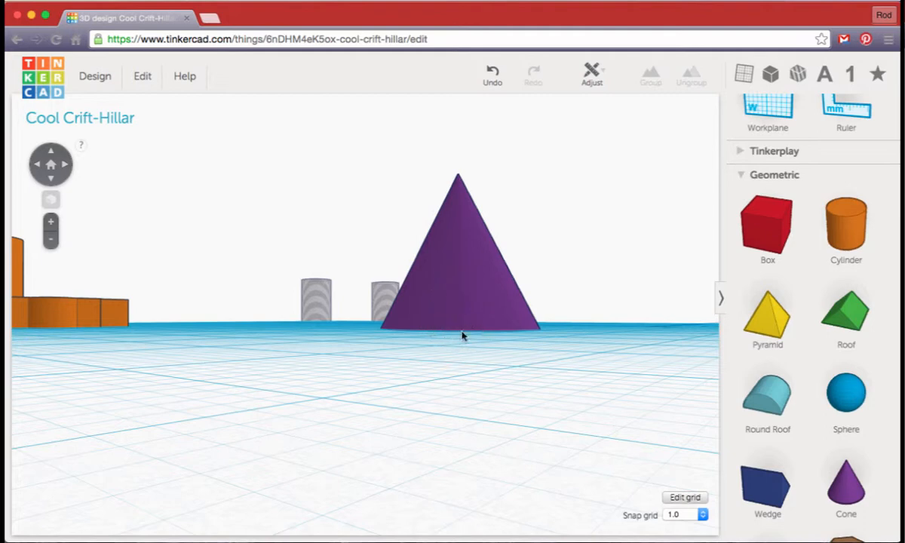
click(483, 318)
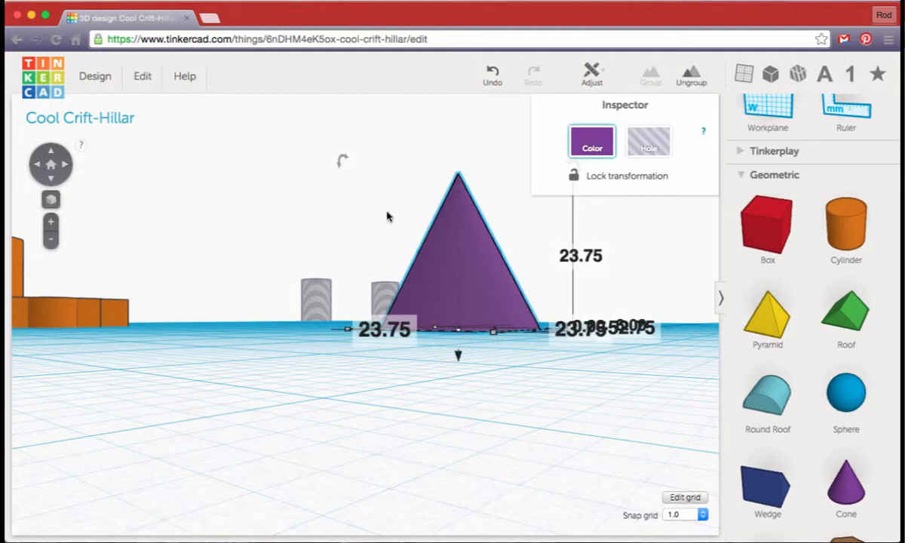
drag(344, 159, 462, 396)
click(463, 396)
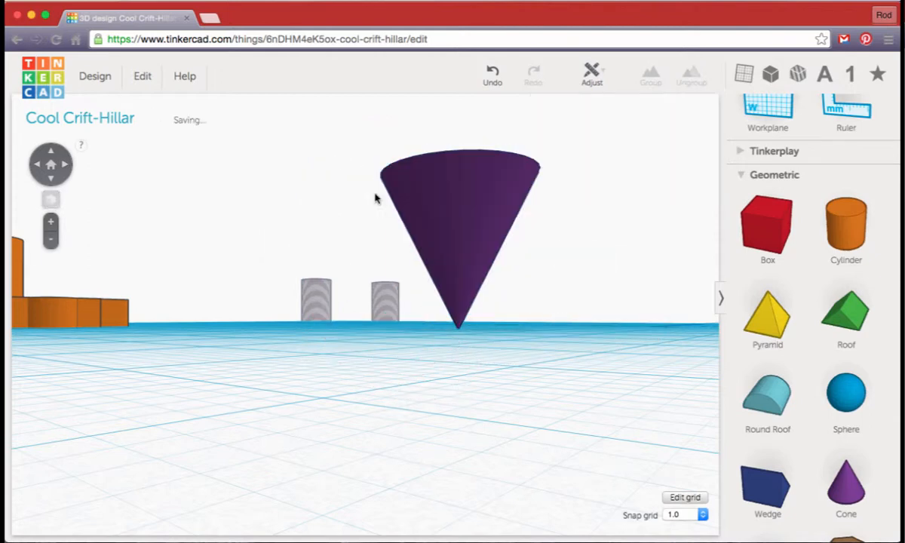
mouse_move(423, 342)
right_down()
mouse_move(414, 536)
mouse_move(423, 349)
right_up()
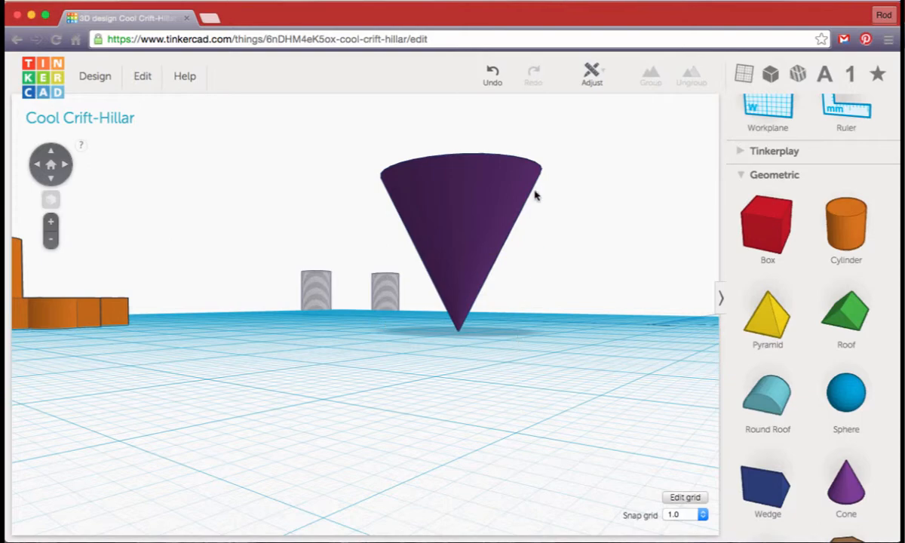
right_drag(418, 406, 379, 448)
Step: Rotate the grouped cone back upright so its base rests on the workplane
click(415, 284)
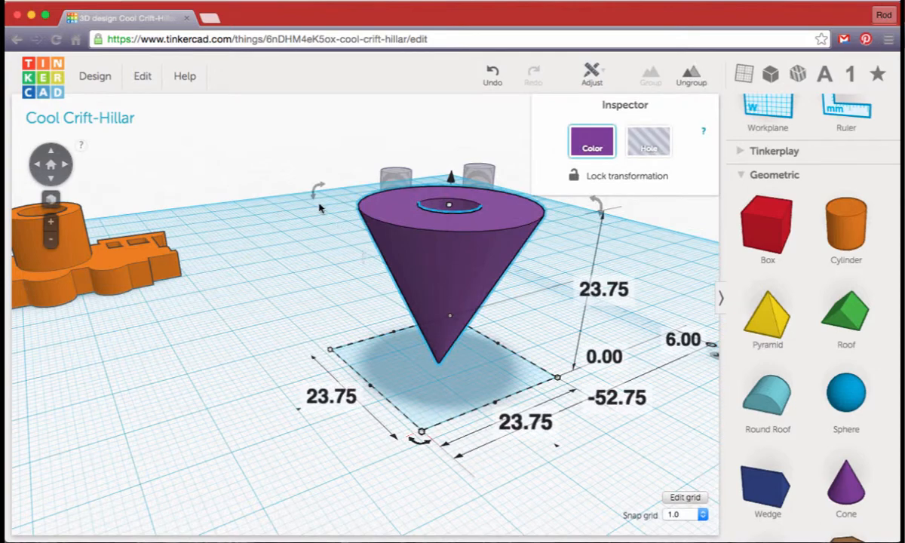
mouse_move(316, 190)
drag(315, 190, 503, 435)
click(383, 459)
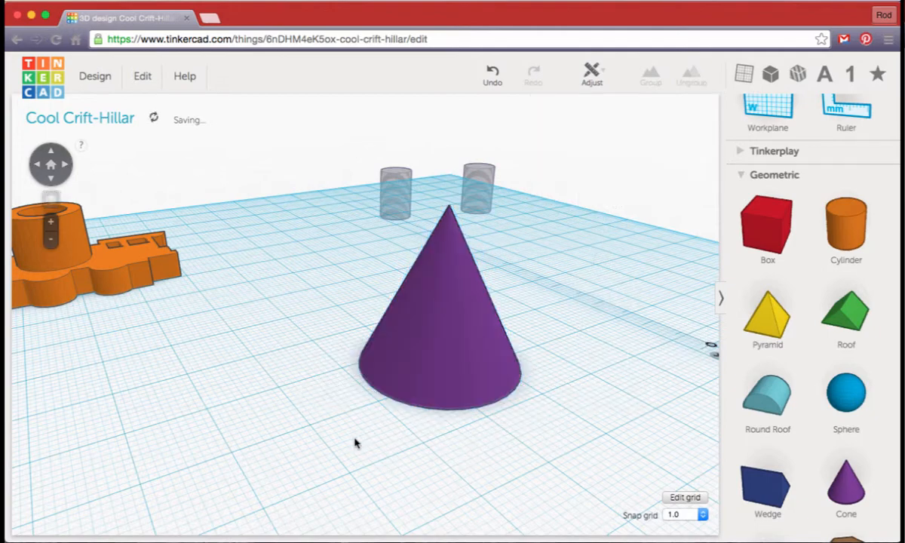
Step: Move the finished cone topper next to the train, about 73 mm and -56 mm from the ruler's origin
right_drag(354, 438, 384, 455)
click(455, 370)
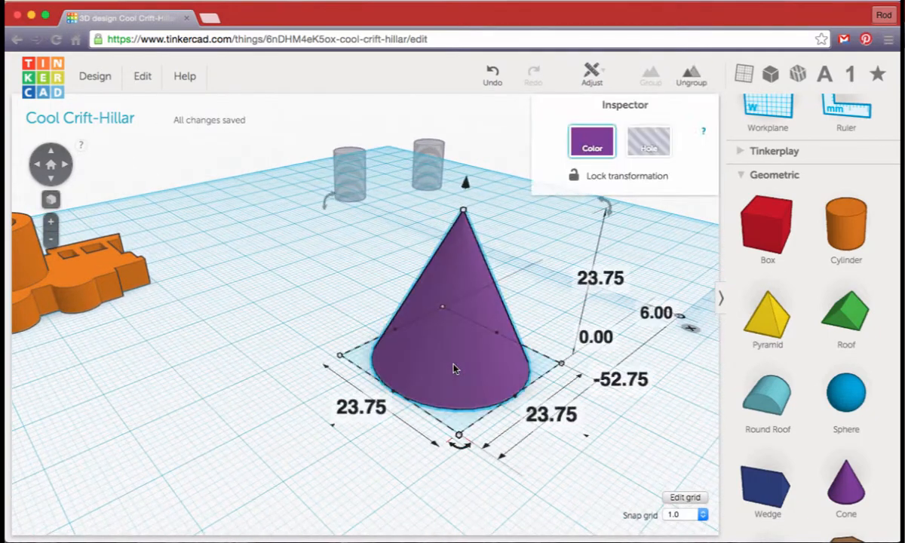
drag(456, 370, 205, 238)
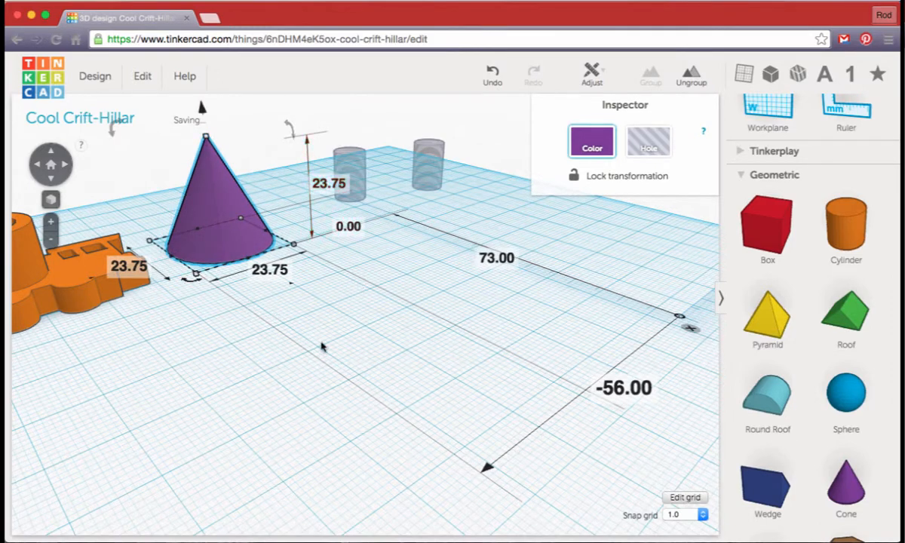
scroll(261, 414, down, 5)
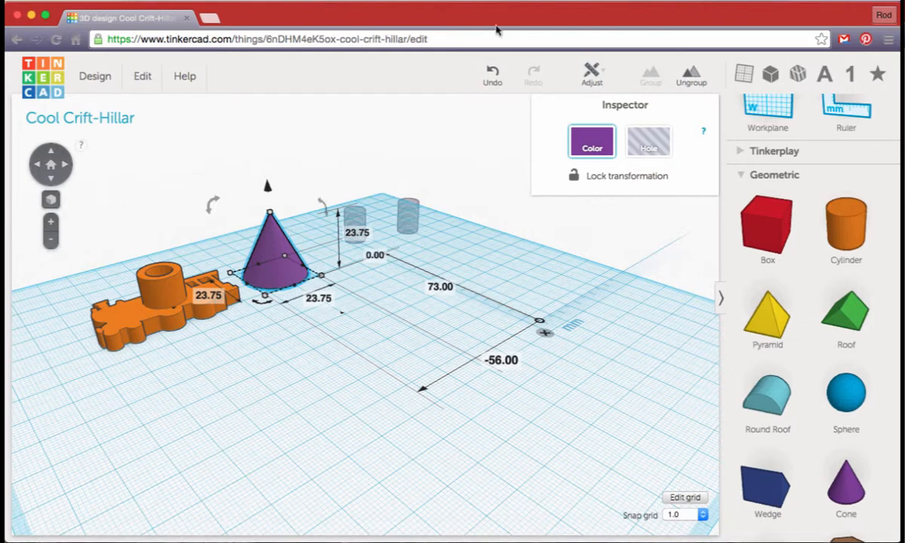
click(586, 3)
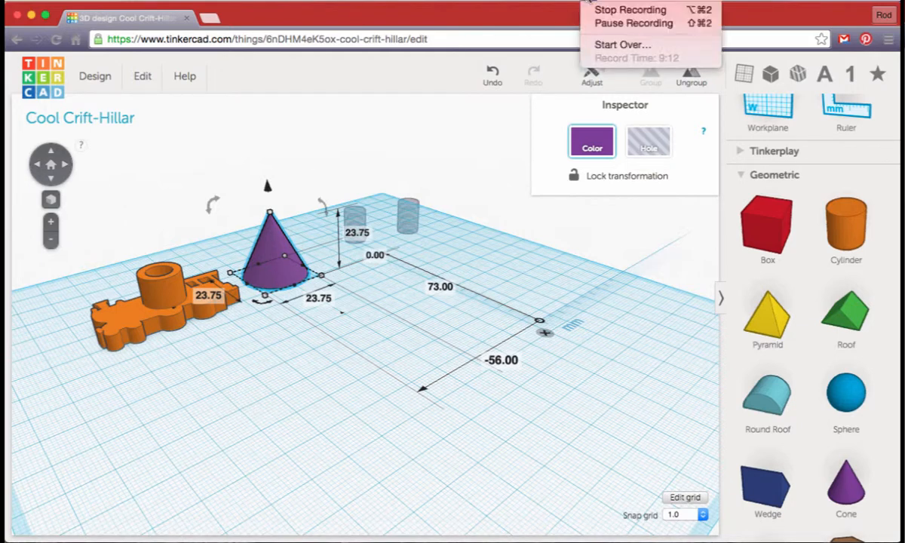